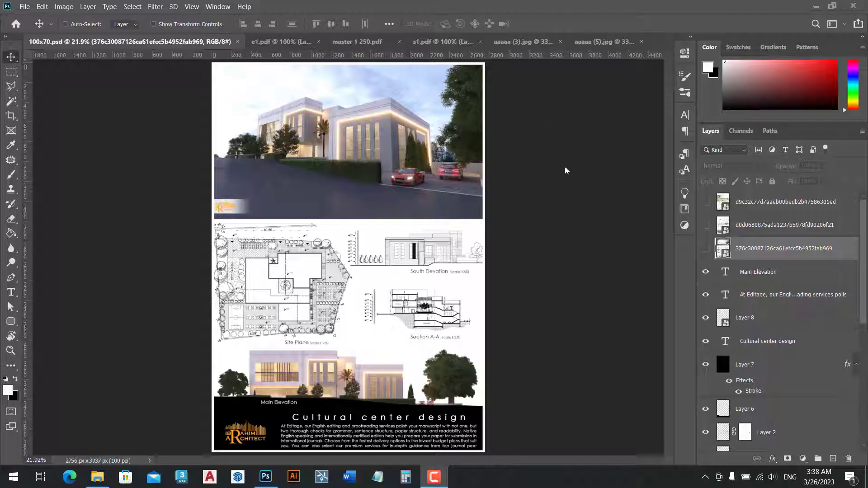
Briefly show, then hide, the Palimpseste, PAC and Schulberg Burgkunstadt reference poster layers.
{"action": "left_click", "coordinate": [705, 249]}
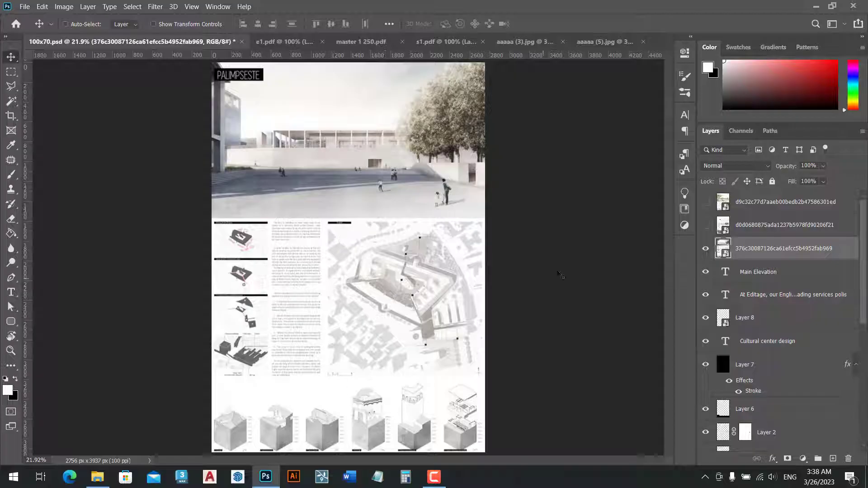
{"action": "left_click", "coordinate": [706, 225]}
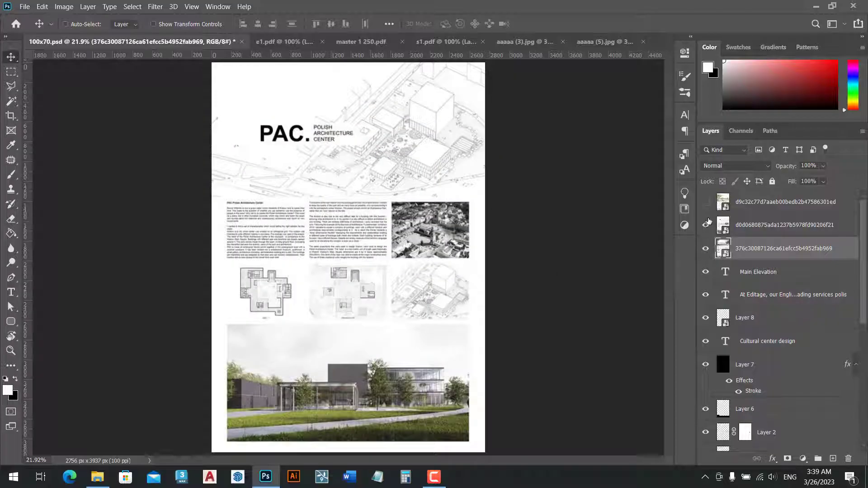
{"action": "left_click", "coordinate": [706, 202]}
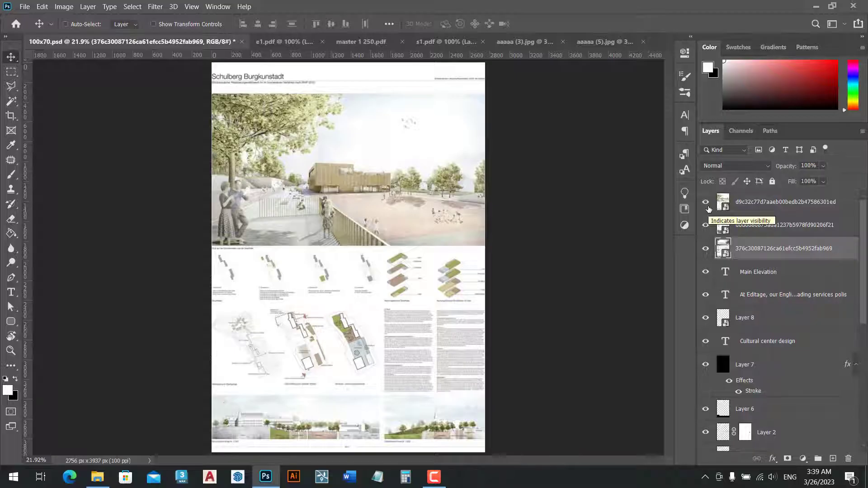
{"action": "left_click", "coordinate": [706, 202]}
{"action": "left_click", "coordinate": [706, 225]}
{"action": "left_click", "coordinate": [706, 249]}
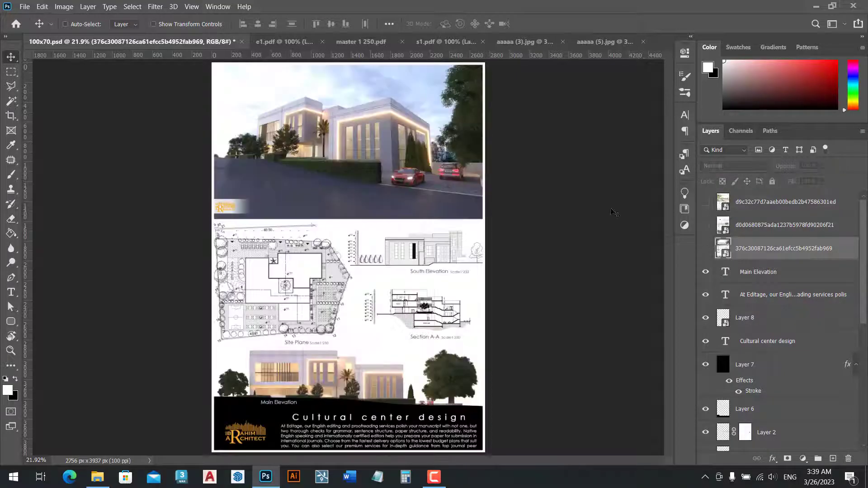
Review the source drawing and render tabs, then bring up a 70×100 cm, 100 ppi new document.
{"action": "left_click", "coordinate": [284, 41]}
{"action": "left_click", "coordinate": [360, 45]}
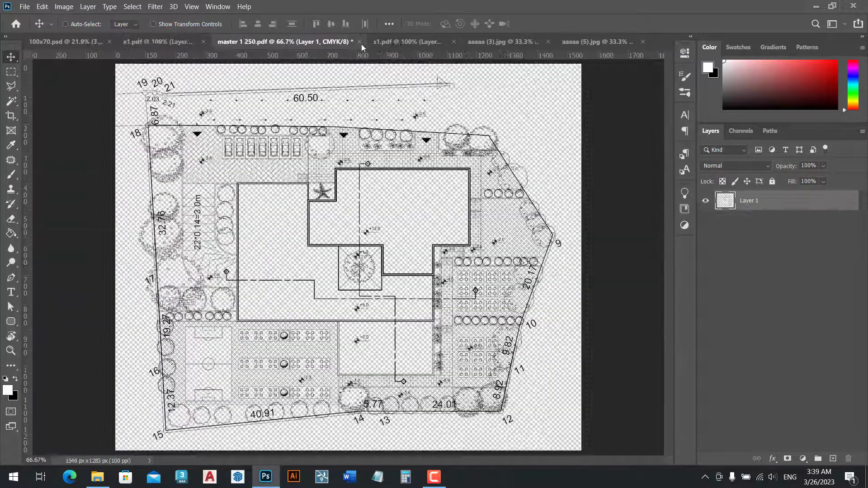
{"action": "left_click", "coordinate": [384, 45]}
{"action": "left_click", "coordinate": [520, 41]}
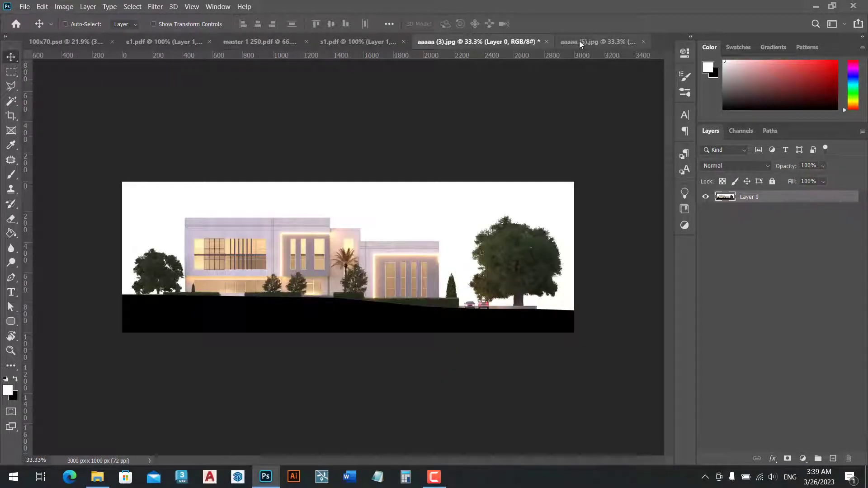
{"action": "left_click", "coordinate": [580, 42]}
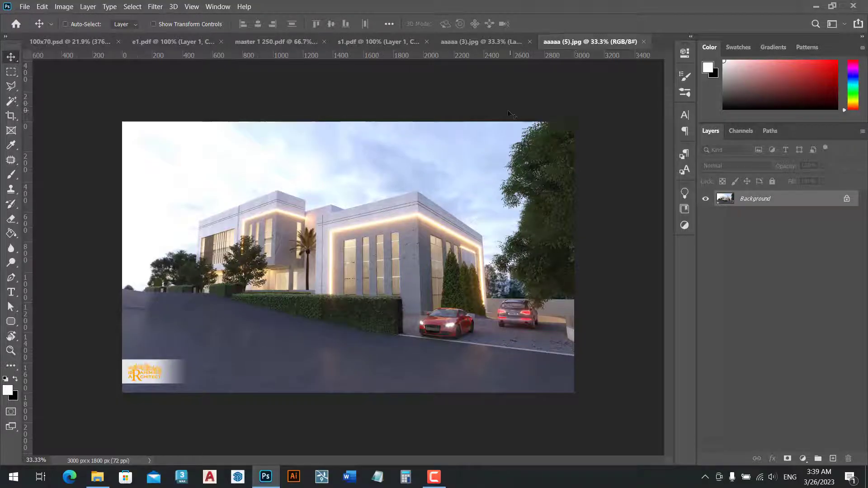
{"action": "key", "text": "ctrl+n"}
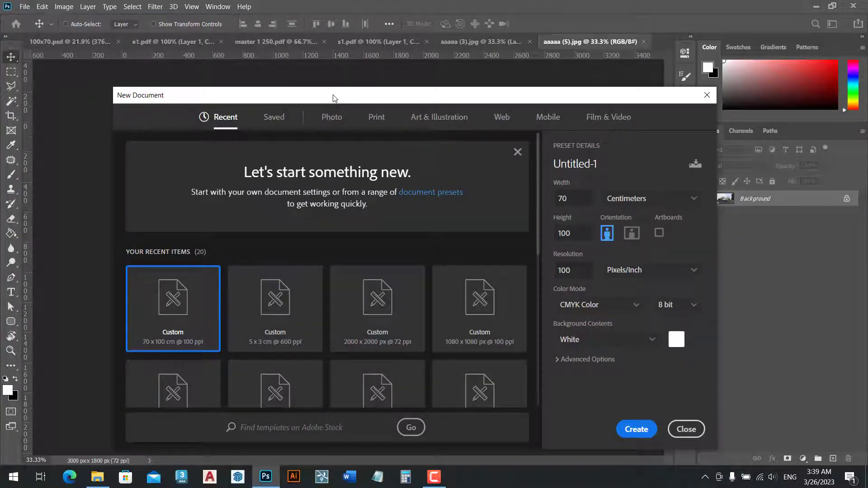
{"action": "left_click_drag", "start_coordinate": [334, 96], "coordinate": [312, 64]}
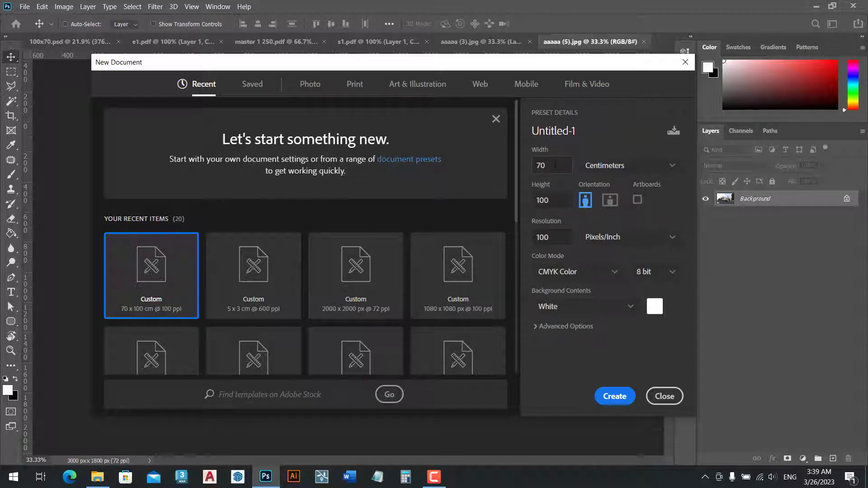
Create a 70 × 100 cm, 100 ppi, CMYK document with a white background.
{"action": "double_click", "coordinate": [553, 166]}
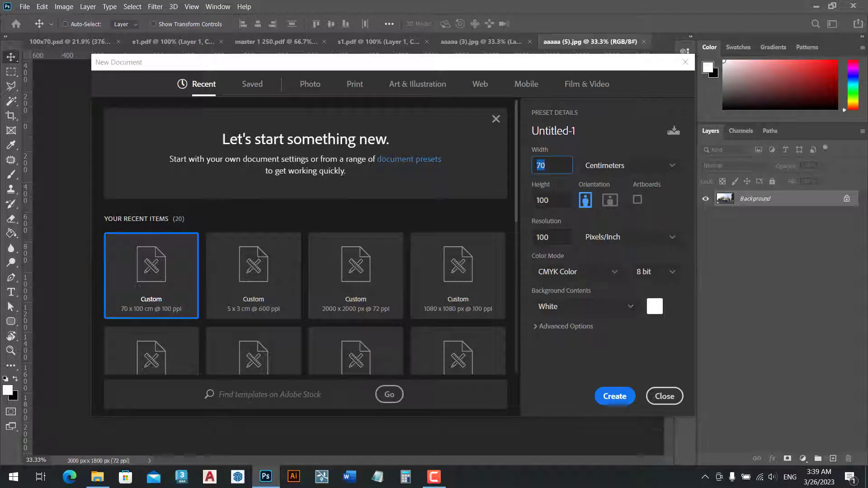
{"action": "key", "text": "Tab"}
{"action": "left_click", "coordinate": [602, 168]}
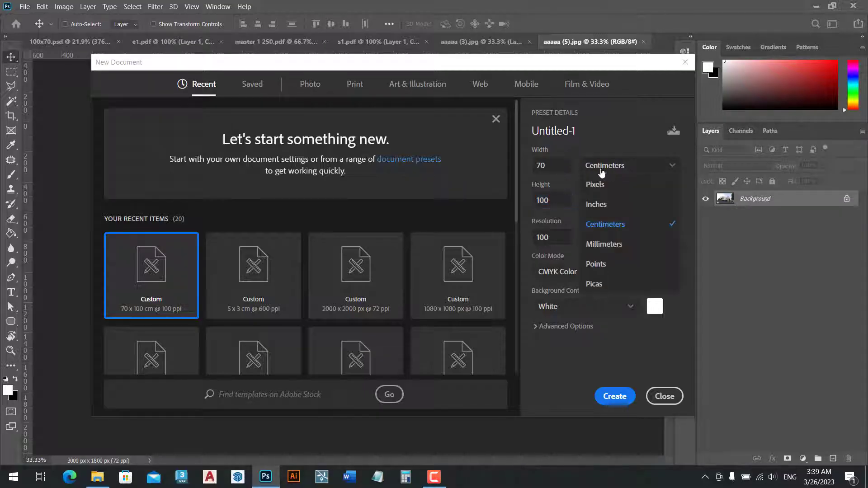
{"action": "left_click", "coordinate": [597, 167]}
{"action": "left_click", "coordinate": [541, 165]}
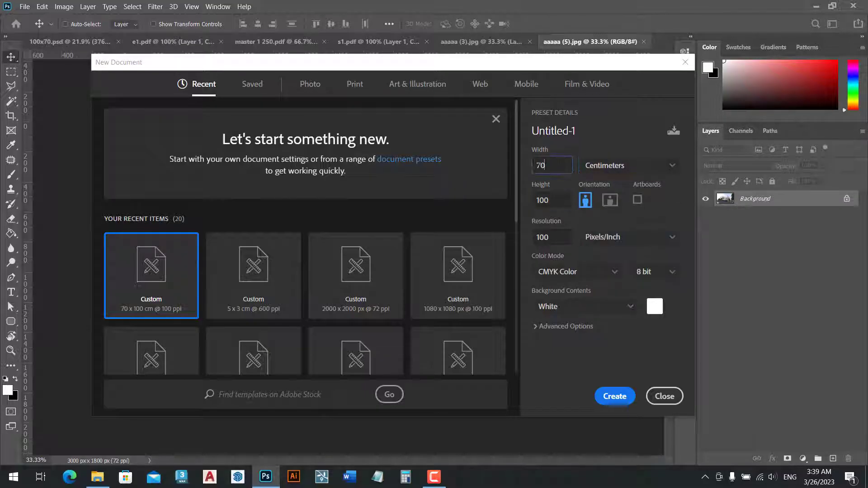
{"action": "key", "text": "Tab"}
{"action": "left_click", "coordinate": [550, 226]}
{"action": "left_click", "coordinate": [564, 276]}
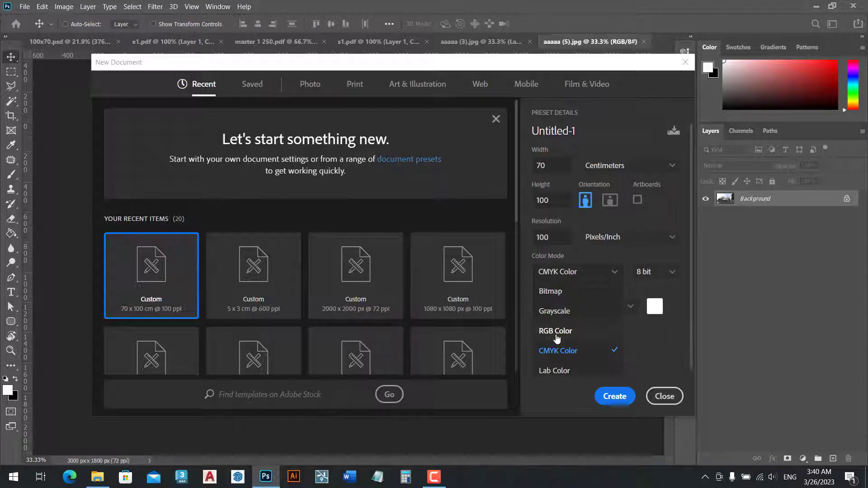
{"action": "left_click", "coordinate": [580, 351]}
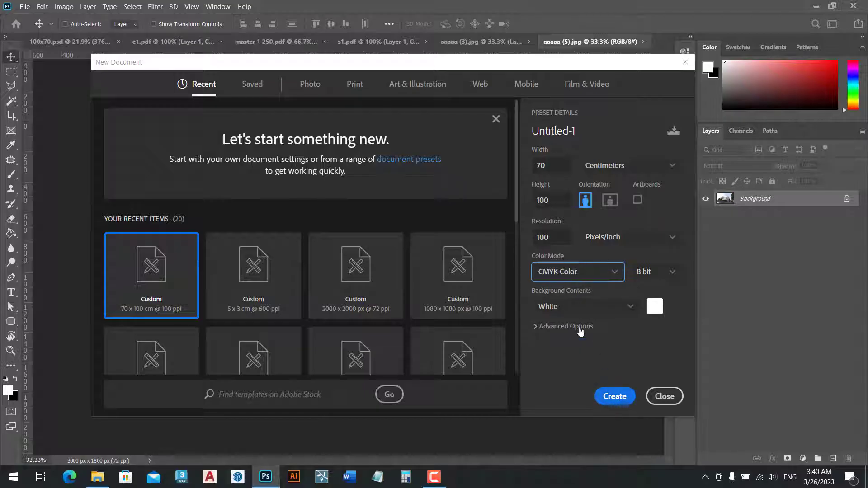
{"action": "left_click", "coordinate": [616, 400]}
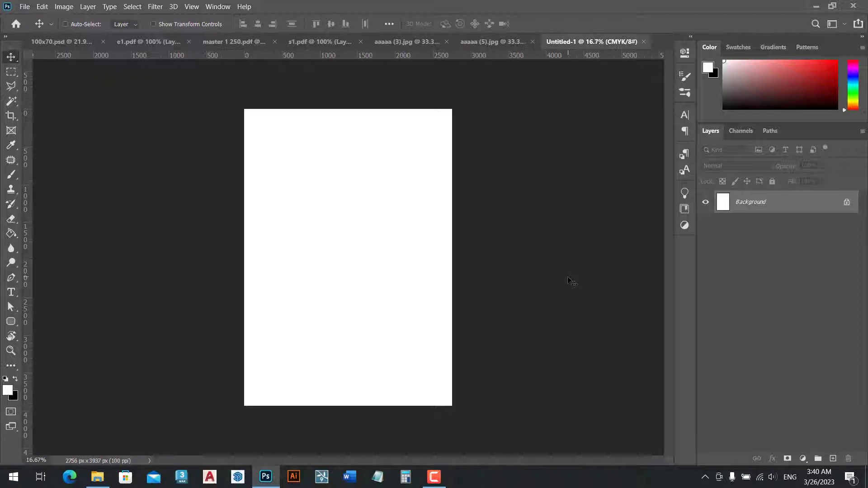
Drag the aaaaa (5).jpg perspective render onto Untitled-1 as Layer 1.
{"action": "scroll", "coordinate": [380, 215], "scroll_direction": "up", "scroll_amount": 1}
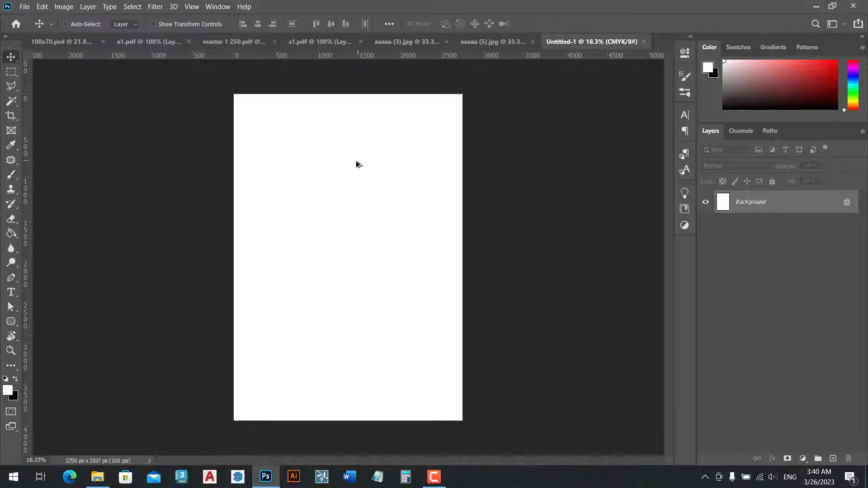
{"action": "scroll", "coordinate": [356, 163], "scroll_direction": "up", "scroll_amount": 1}
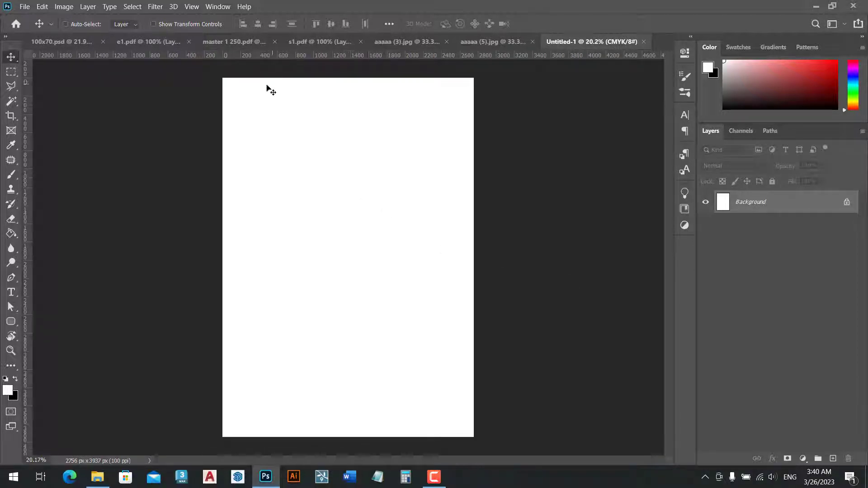
{"action": "left_click", "coordinate": [441, 43]}
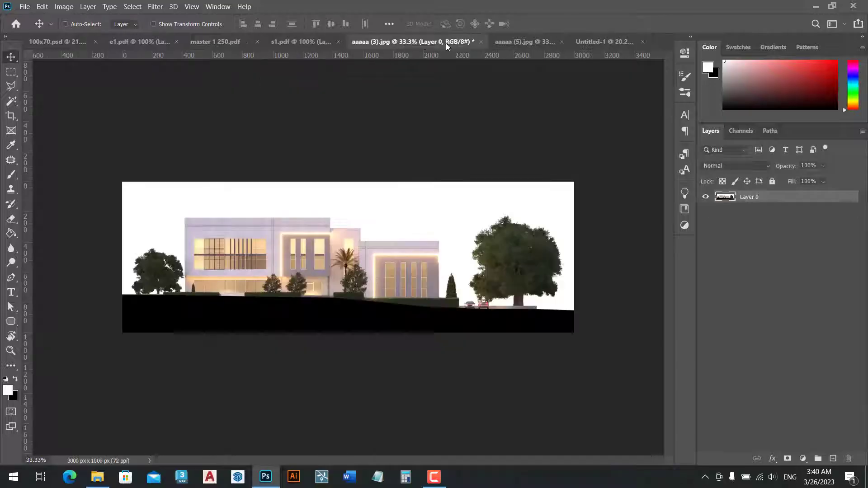
{"action": "left_click", "coordinate": [502, 42]}
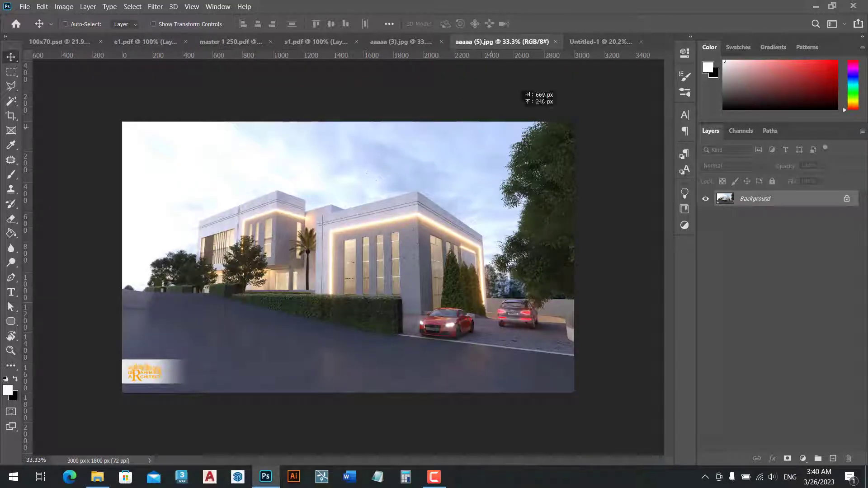
{"action": "left_click", "coordinate": [588, 42]}
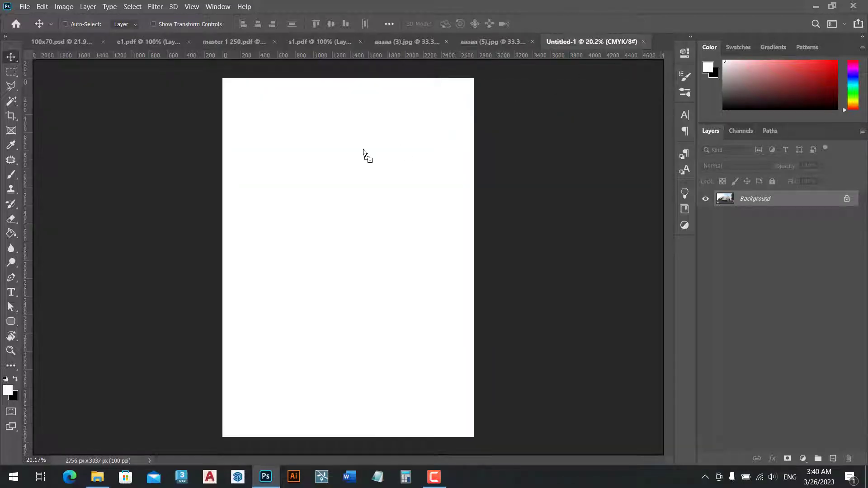
{"action": "mouse_move", "coordinate": [587, 41]}
{"action": "left_mouse_down"}
{"action": "mouse_move", "coordinate": [364, 154]}
{"action": "mouse_move", "coordinate": [371, 145]}
{"action": "mouse_move", "coordinate": [365, 138]}
{"action": "left_mouse_up"}
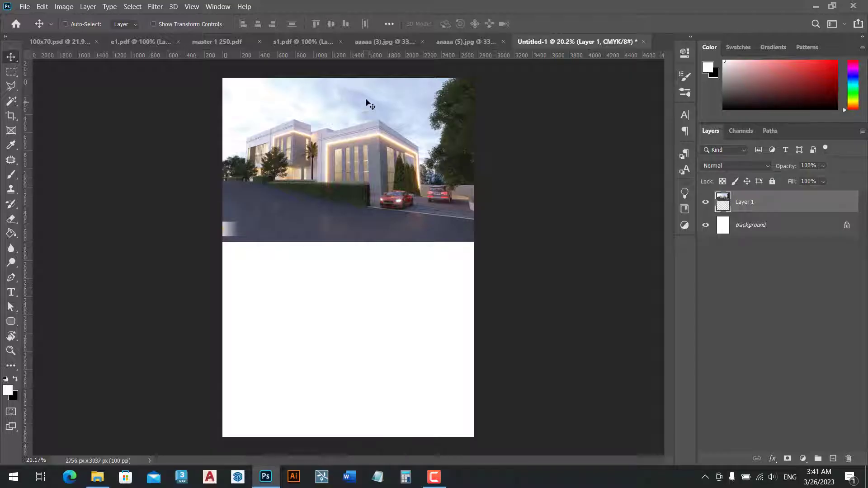
{"action": "scroll", "coordinate": [364, 95], "scroll_direction": "up", "scroll_amount": 1}
{"action": "scroll", "coordinate": [356, 80], "scroll_direction": "up", "scroll_amount": 1}
{"action": "scroll", "coordinate": [358, 90], "scroll_direction": "up", "scroll_amount": 1}
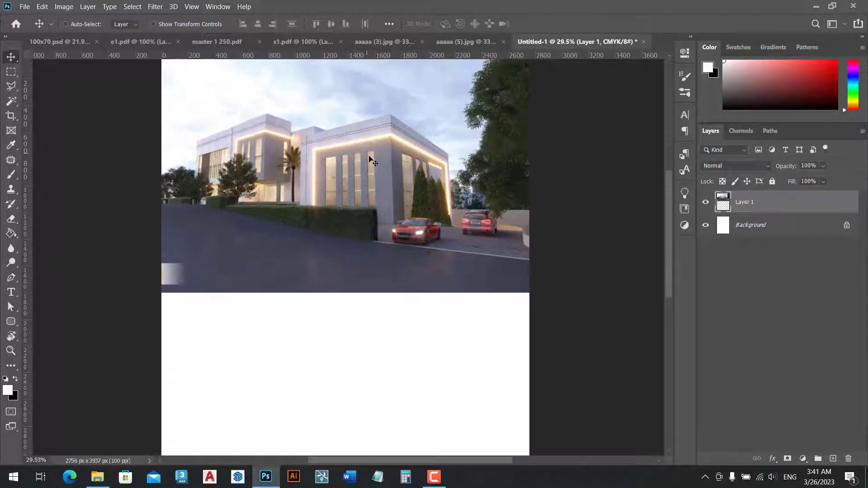
{"action": "mouse_move", "coordinate": [370, 159]}
{"action": "left_mouse_down"}
{"action": "mouse_move", "coordinate": [363, 203]}
{"action": "mouse_move", "coordinate": [393, 209]}
{"action": "left_mouse_up"}
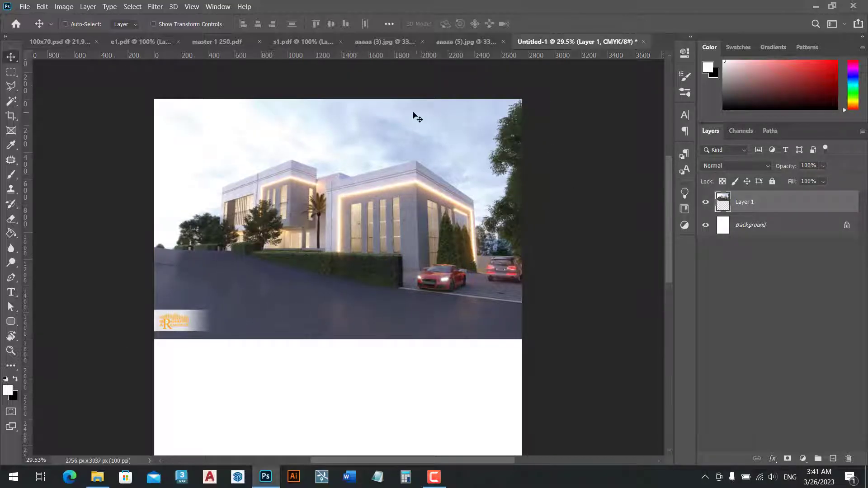
Free-transform the render down and back up so it spans the full page width at the top.
{"action": "key", "text": "ctrl+t"}
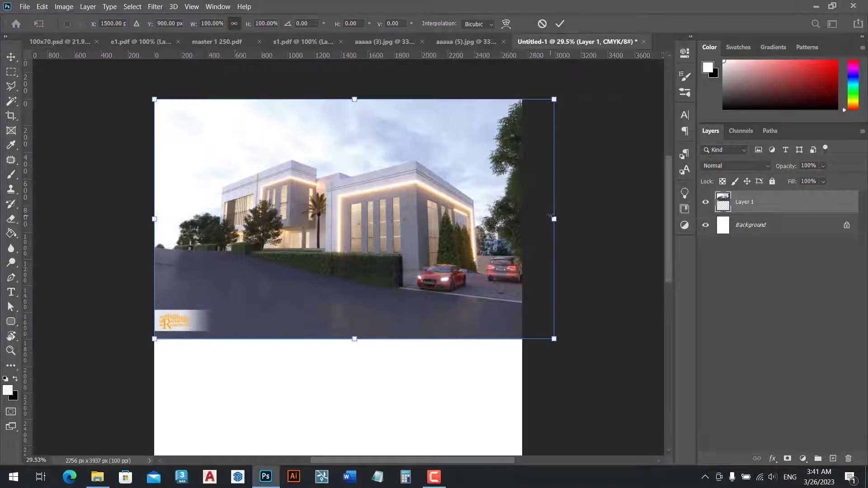
{"action": "left_click_drag", "start_coordinate": [551, 217], "coordinate": [206, 221]}
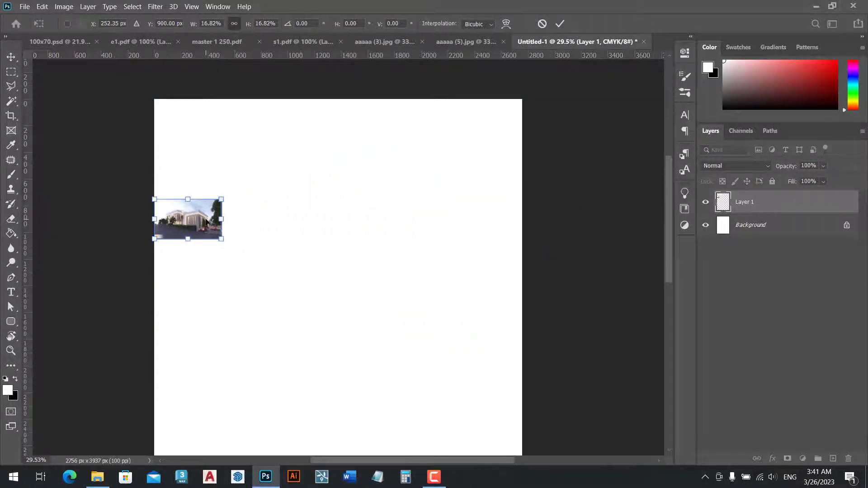
{"action": "key", "text": "Return"}
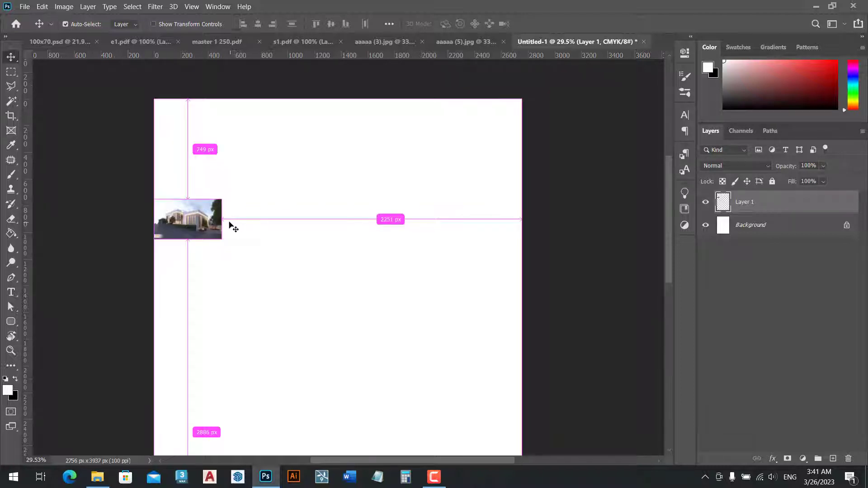
{"action": "key", "text": "ctrl+t"}
{"action": "mouse_move", "coordinate": [221, 219]}
{"action": "left_mouse_down"}
{"action": "mouse_move", "coordinate": [397, 231]}
{"action": "mouse_move", "coordinate": [538, 219]}
{"action": "left_mouse_up"}
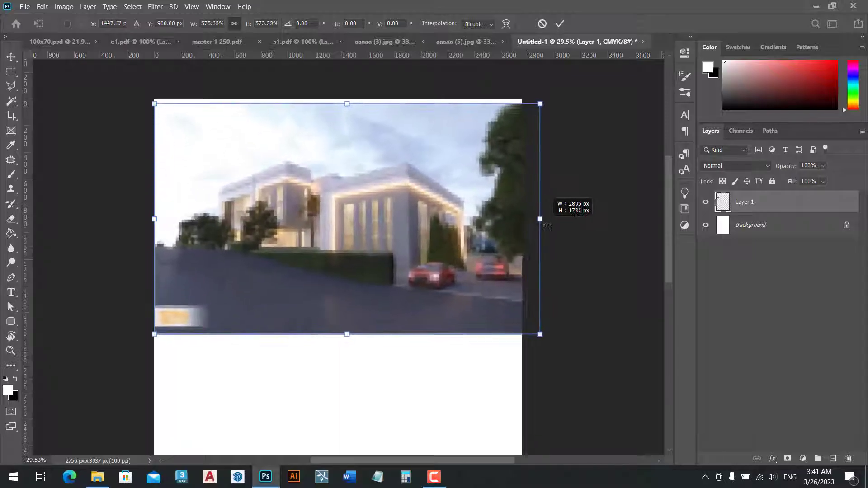
{"action": "key", "text": "Return"}
{"action": "scroll", "coordinate": [292, 210], "scroll_direction": "up", "scroll_amount": 3}
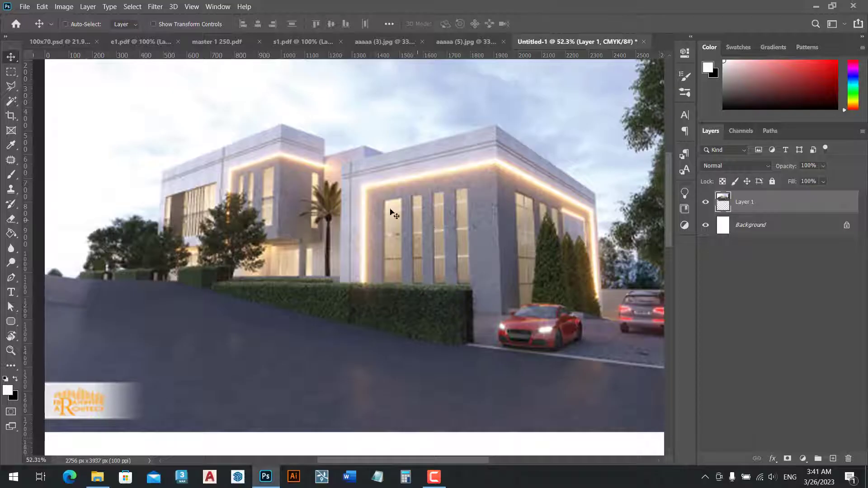
{"action": "scroll", "coordinate": [271, 169], "scroll_direction": "down", "scroll_amount": 1}
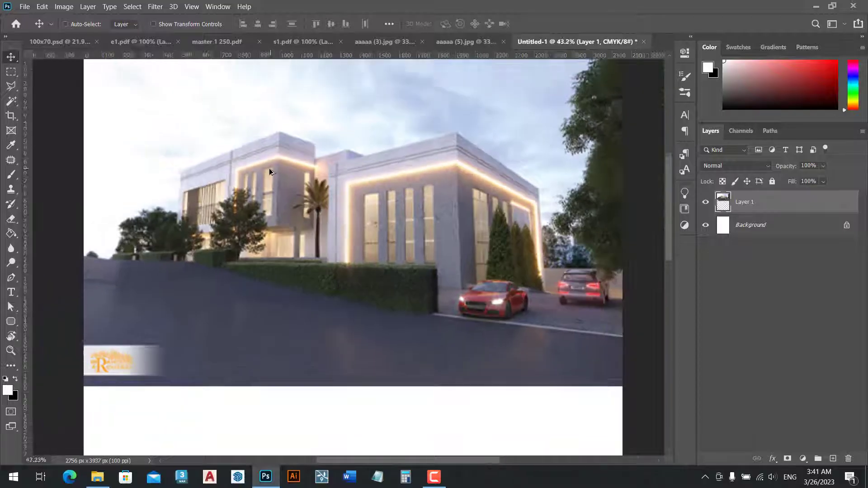
{"action": "scroll", "coordinate": [271, 169], "scroll_direction": "down", "scroll_amount": 1}
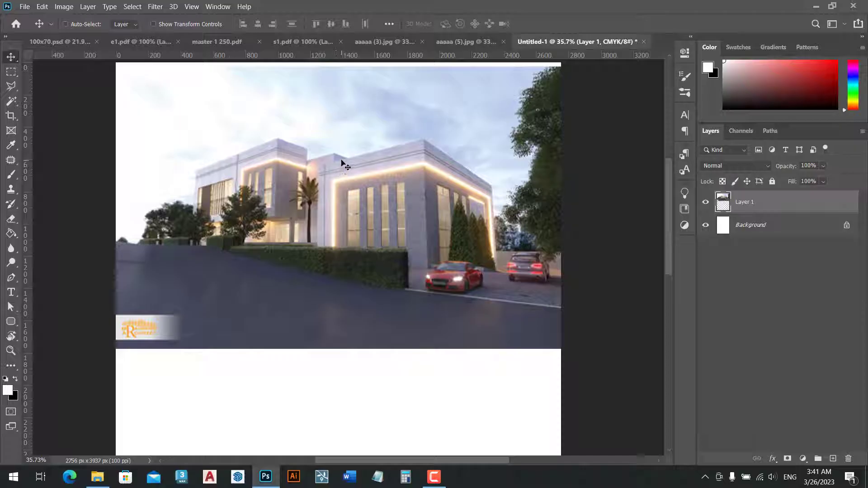
{"action": "key", "text": "ctrl"}
{"action": "key", "text": "ctrl+z"}
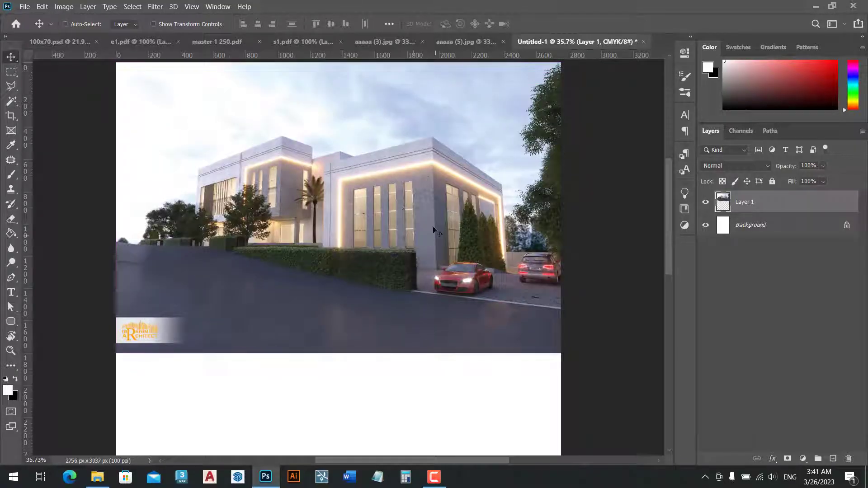
{"action": "scroll", "coordinate": [402, 193], "scroll_direction": "up", "scroll_amount": 1}
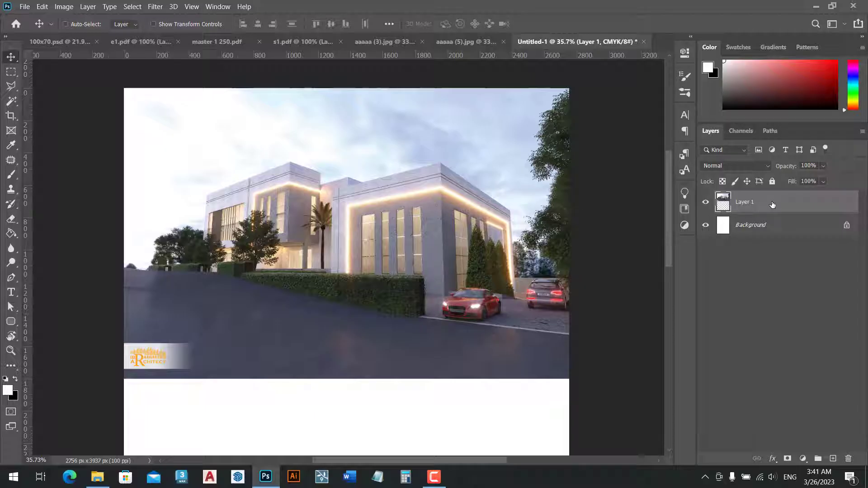
Convert Layer 1 to a smart object and rescale it to 96.55%, the page width.
{"action": "right_click", "coordinate": [773, 205]}
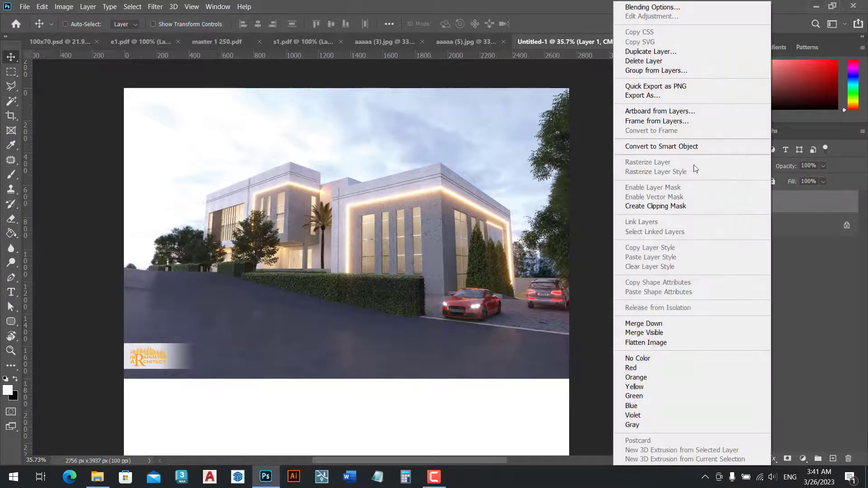
{"action": "left_click", "coordinate": [649, 146]}
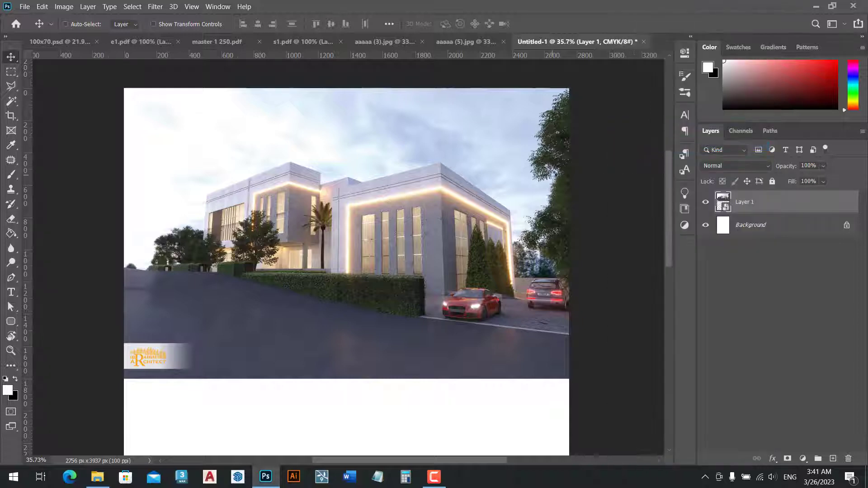
{"action": "key", "text": "ctrl+t"}
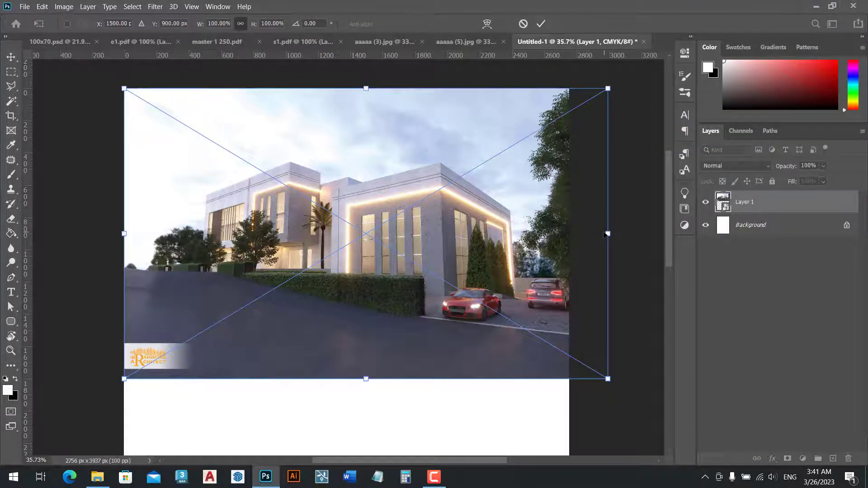
{"action": "left_click_drag", "start_coordinate": [608, 233], "coordinate": [201, 233]}
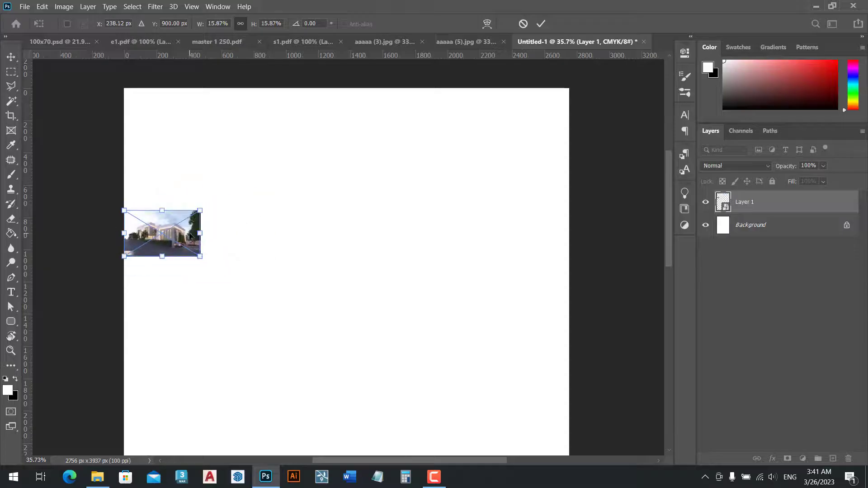
{"action": "key", "text": "Return"}
{"action": "key", "text": "ctrl+t"}
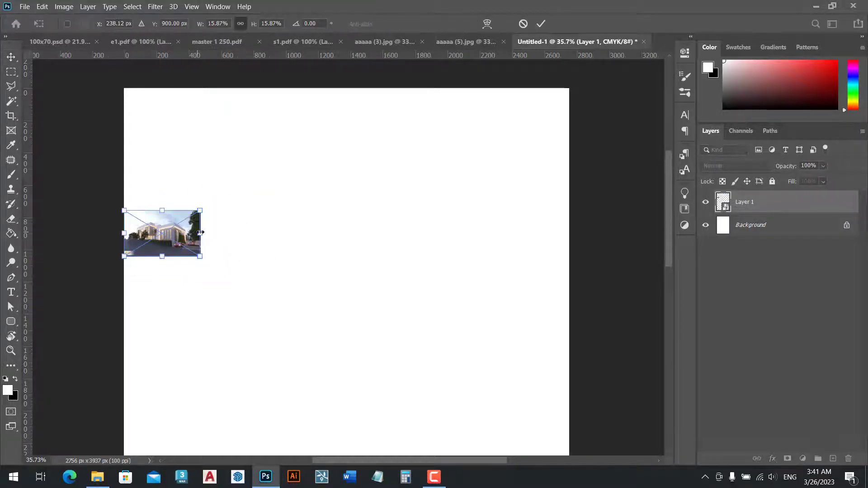
{"action": "left_click_drag", "start_coordinate": [200, 233], "coordinate": [592, 226]}
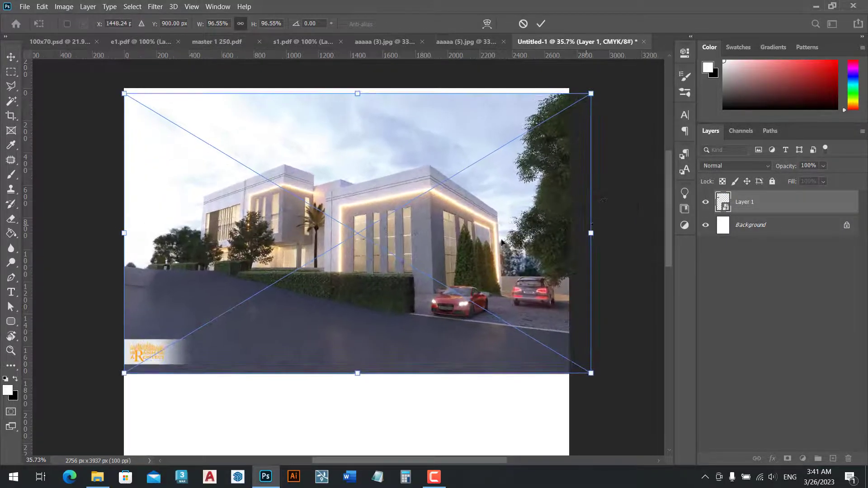
{"action": "key", "text": "Return"}
Nudge the render slightly up, then view the 100x70.psd reference poster.
{"action": "scroll", "coordinate": [444, 243], "scroll_direction": "up", "scroll_amount": 2}
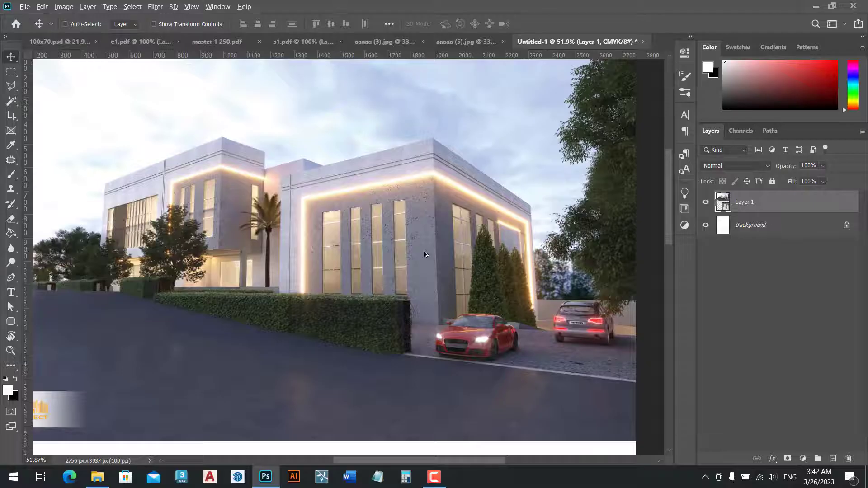
{"action": "scroll", "coordinate": [423, 250], "scroll_direction": "down", "scroll_amount": 2}
{"action": "scroll", "coordinate": [422, 249], "scroll_direction": "down", "scroll_amount": 1}
{"action": "scroll", "coordinate": [407, 235], "scroll_direction": "down", "scroll_amount": 1}
{"action": "scroll", "coordinate": [340, 196], "scroll_direction": "down", "scroll_amount": 1}
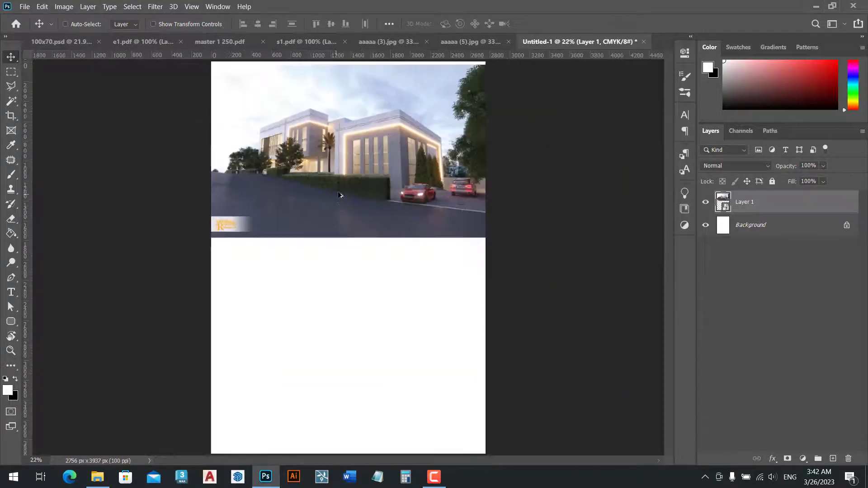
{"action": "scroll", "coordinate": [341, 192], "scroll_direction": "down", "scroll_amount": 1}
{"action": "left_click_drag", "start_coordinate": [351, 169], "coordinate": [349, 165]}
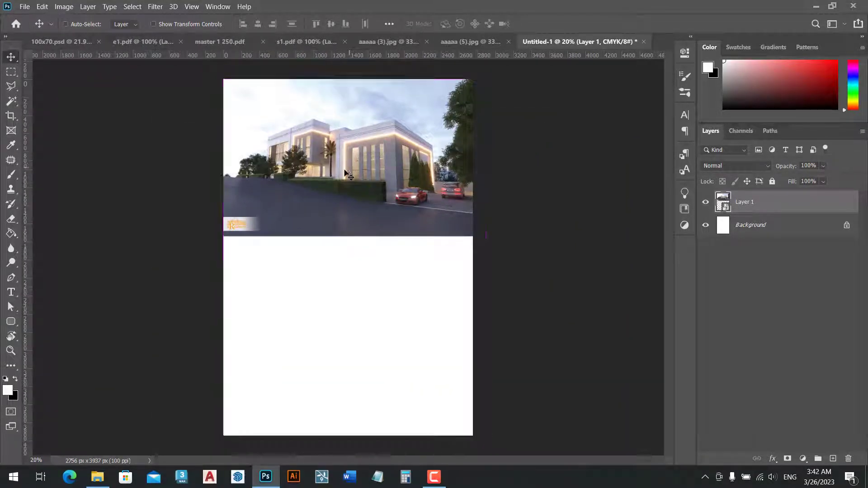
{"action": "left_click", "coordinate": [82, 45]}
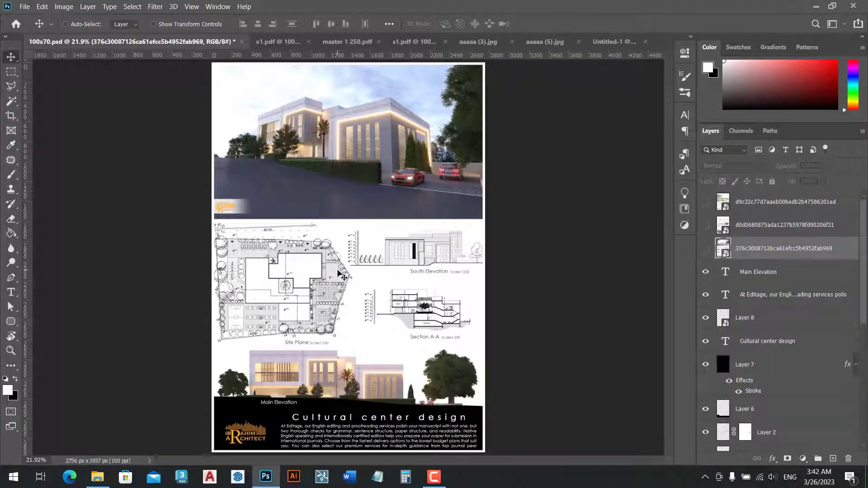
Add the south elevation and site plan as Layers 2 and 3, site plan at left below the render.
{"action": "left_click", "coordinate": [278, 41]}
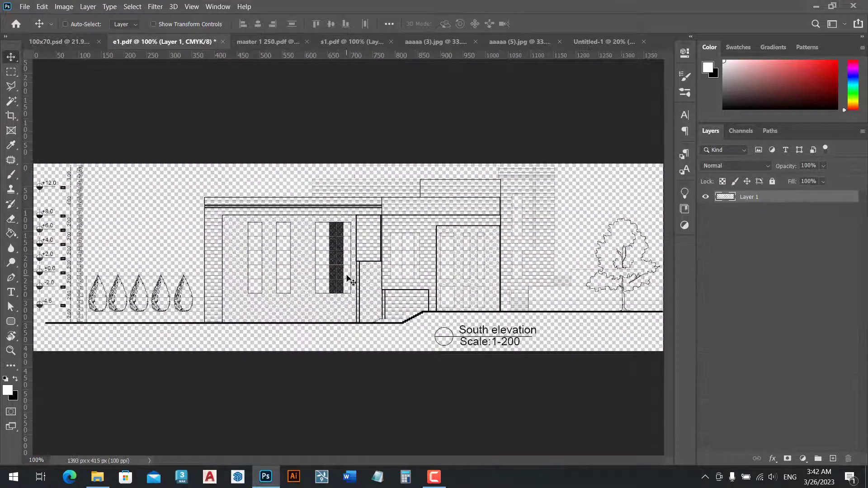
{"action": "mouse_move", "coordinate": [348, 273]}
{"action": "left_mouse_down"}
{"action": "mouse_move", "coordinate": [351, 237]}
{"action": "mouse_move", "coordinate": [403, 307]}
{"action": "mouse_move", "coordinate": [424, 270]}
{"action": "left_mouse_up"}
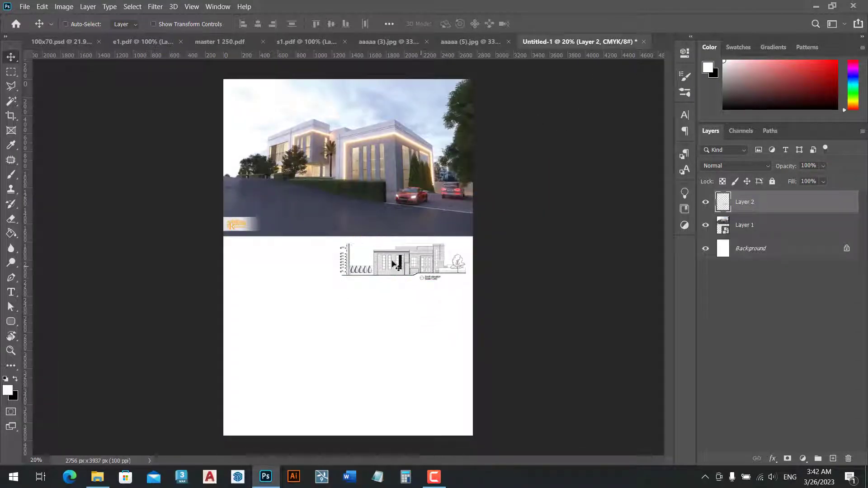
{"action": "left_click", "coordinate": [233, 45]}
{"action": "left_click_drag", "start_coordinate": [361, 244], "coordinate": [503, 115]}
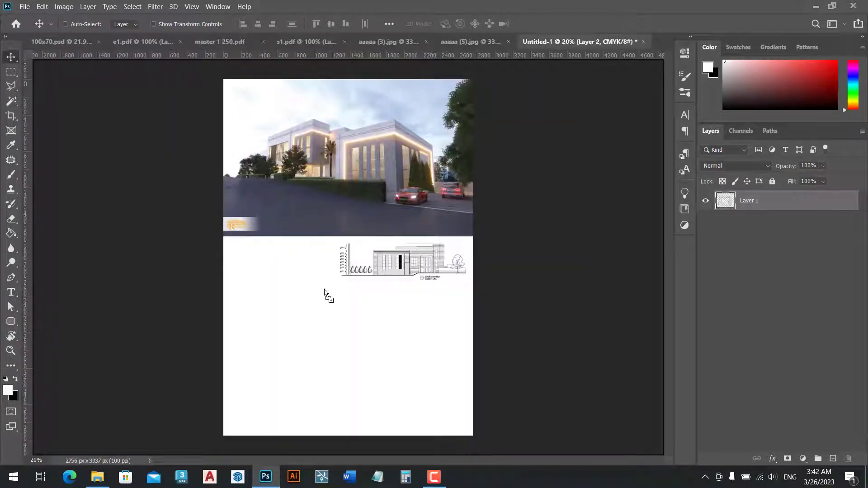
{"action": "left_click_drag", "start_coordinate": [324, 293], "coordinate": [299, 307]}
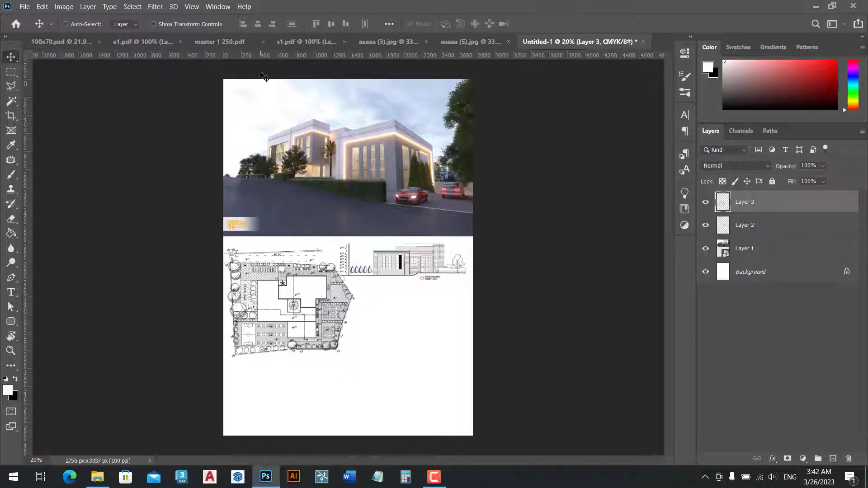
Add the s1.pdf Section A-A as Layer 4, right of the site plan.
{"action": "left_click", "coordinate": [299, 43]}
{"action": "left_click_drag", "start_coordinate": [543, 145], "coordinate": [559, 87]}
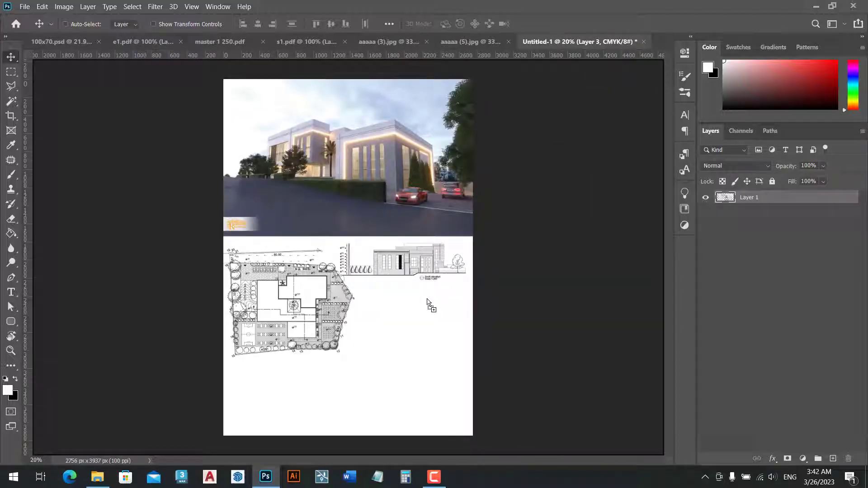
{"action": "left_click_drag", "start_coordinate": [428, 305], "coordinate": [408, 335]}
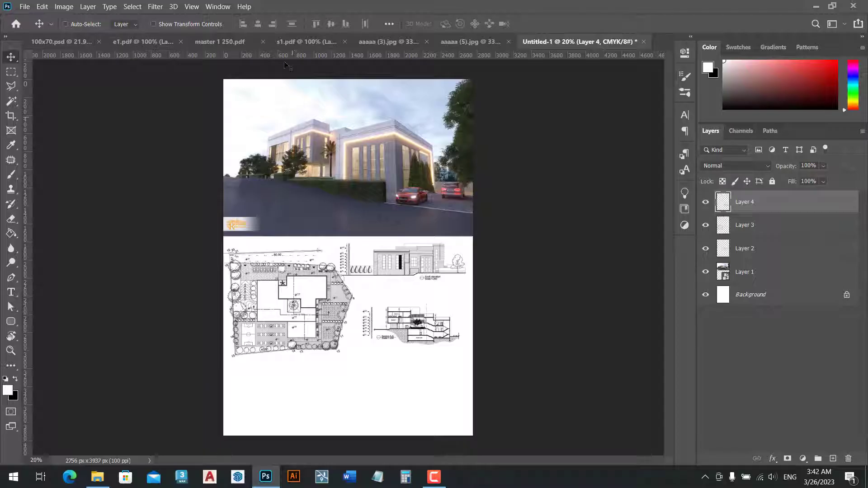
{"action": "left_click", "coordinate": [311, 43]}
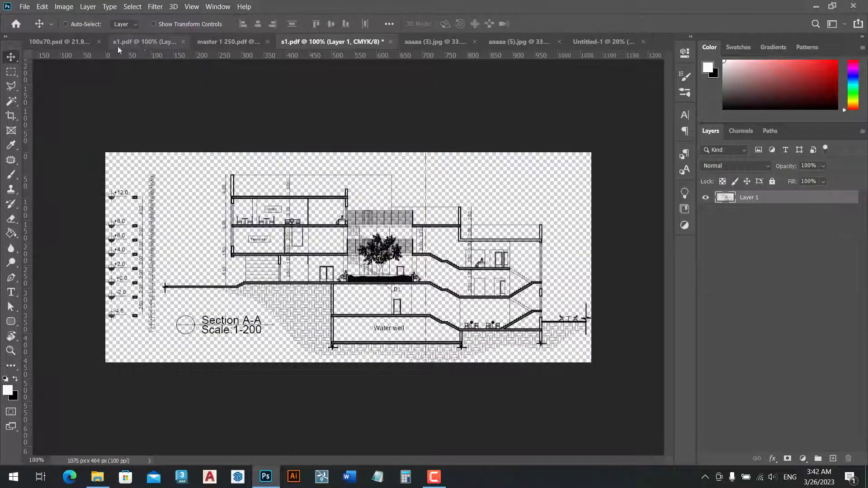
{"action": "left_click", "coordinate": [74, 43]}
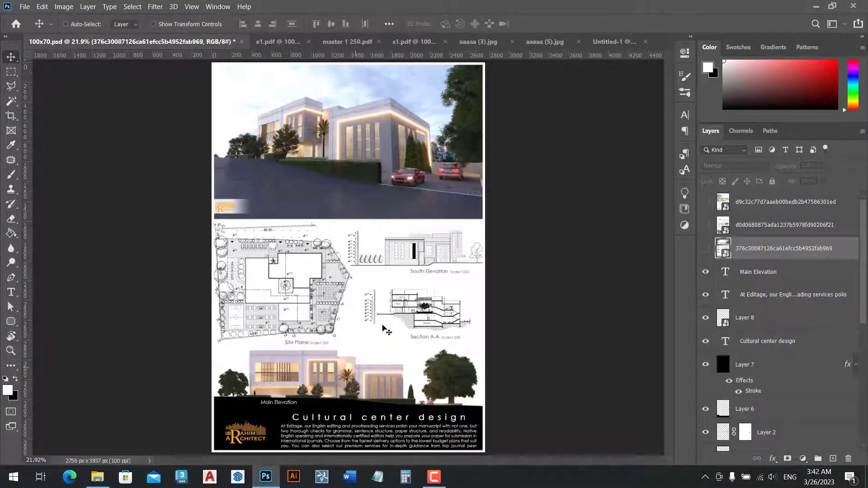
Add the aaaaa (3).jpg main elevation as Layer 5 at the poster's bottom.
{"action": "left_click", "coordinate": [476, 40]}
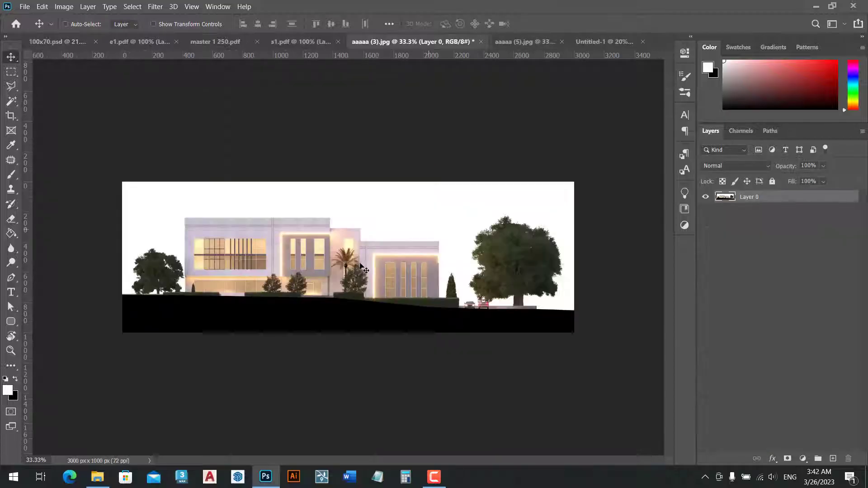
{"action": "mouse_move", "coordinate": [382, 231]}
{"action": "left_mouse_down"}
{"action": "mouse_move", "coordinate": [394, 240]}
{"action": "mouse_move", "coordinate": [342, 375]}
{"action": "left_mouse_up"}
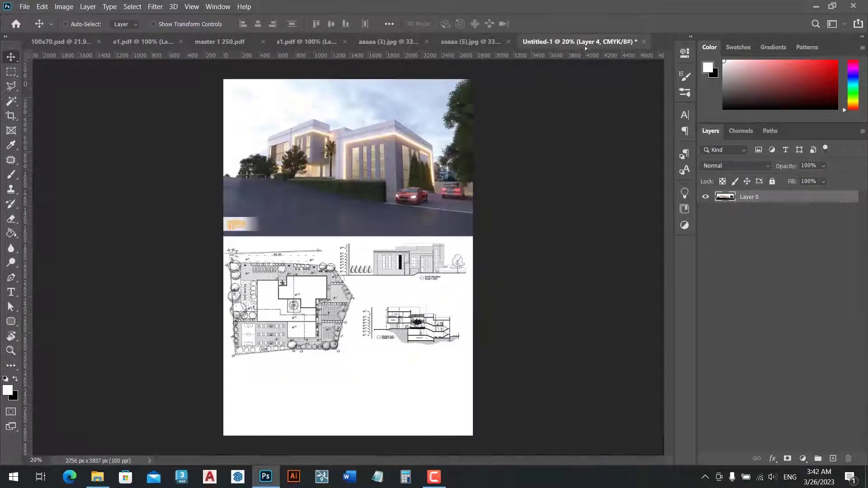
{"action": "left_click_drag", "start_coordinate": [382, 349], "coordinate": [383, 394]}
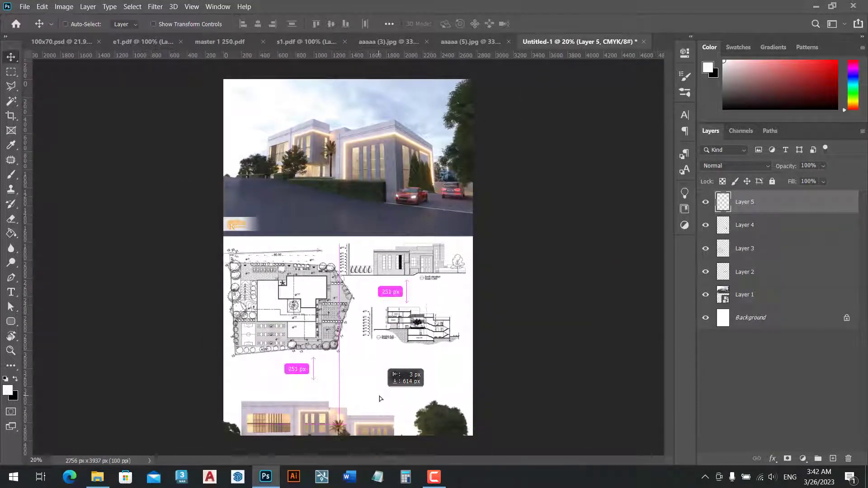
Select Layer 2 and move the south elevation about 80 px right, aligned above Section A-A.
{"action": "scroll", "coordinate": [328, 284], "scroll_direction": "up", "scroll_amount": 1}
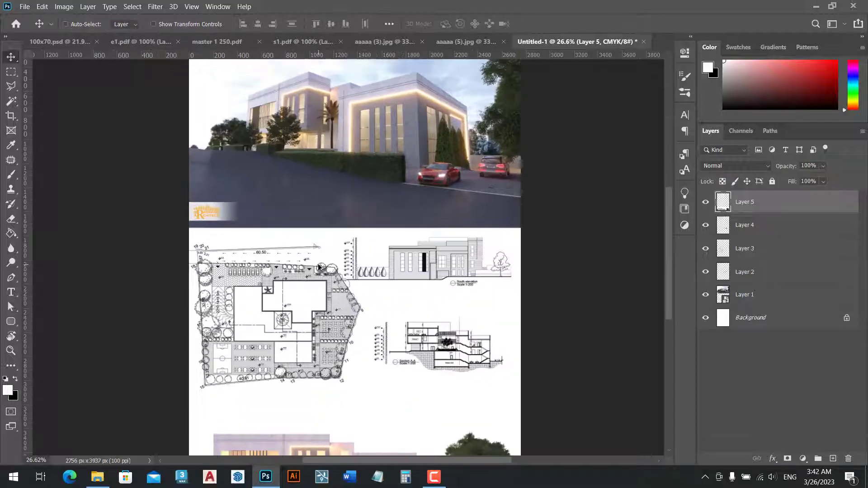
{"action": "scroll", "coordinate": [328, 284], "scroll_direction": "up", "scroll_amount": 1}
{"action": "scroll", "coordinate": [328, 284], "scroll_direction": "up", "scroll_amount": 1}
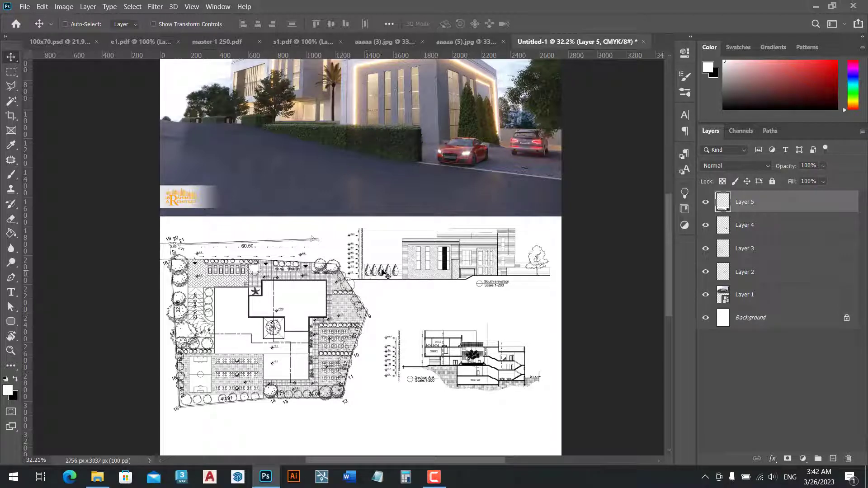
{"action": "scroll", "coordinate": [401, 245], "scroll_direction": "down", "scroll_amount": 3}
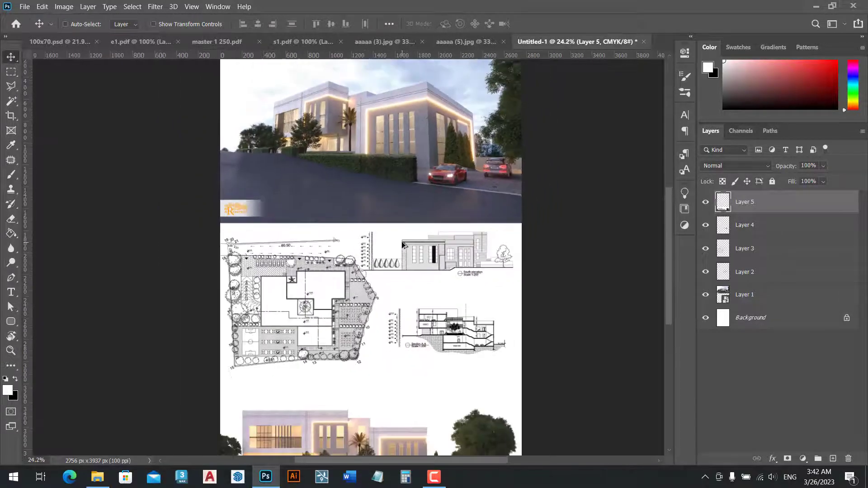
{"action": "scroll", "coordinate": [434, 262], "scroll_direction": "up", "scroll_amount": 3}
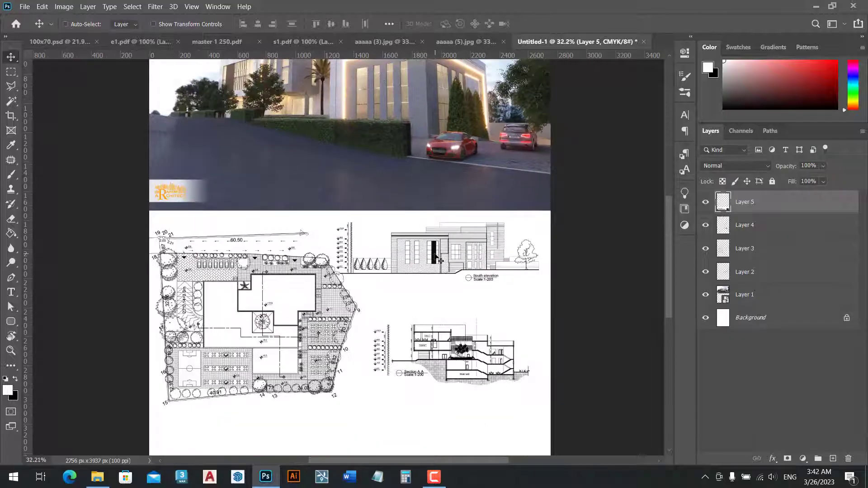
{"action": "right_click", "coordinate": [436, 258]}
{"action": "left_click", "coordinate": [452, 259]}
{"action": "mouse_move", "coordinate": [449, 265]}
{"action": "left_mouse_down"}
{"action": "mouse_move", "coordinate": [460, 265]}
{"action": "mouse_move", "coordinate": [443, 276]}
{"action": "left_mouse_up"}
{"action": "scroll", "coordinate": [497, 286], "scroll_direction": "up", "scroll_amount": 3}
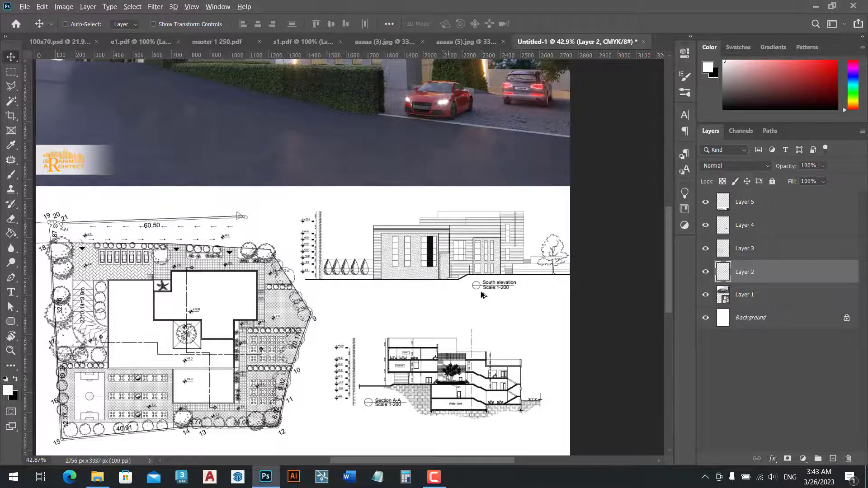
{"action": "scroll", "coordinate": [482, 295], "scroll_direction": "up", "scroll_amount": 2}
{"action": "scroll", "coordinate": [498, 292], "scroll_direction": "up", "scroll_amount": 2}
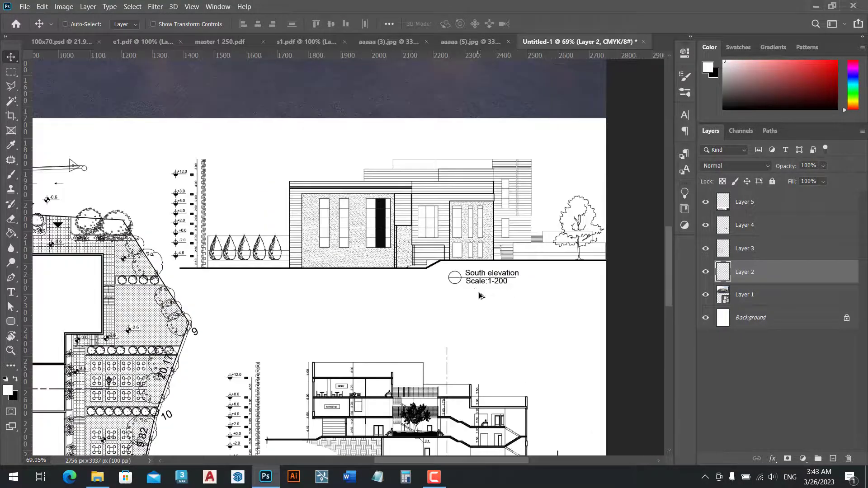
{"action": "scroll", "coordinate": [481, 296], "scroll_direction": "down", "scroll_amount": 2}
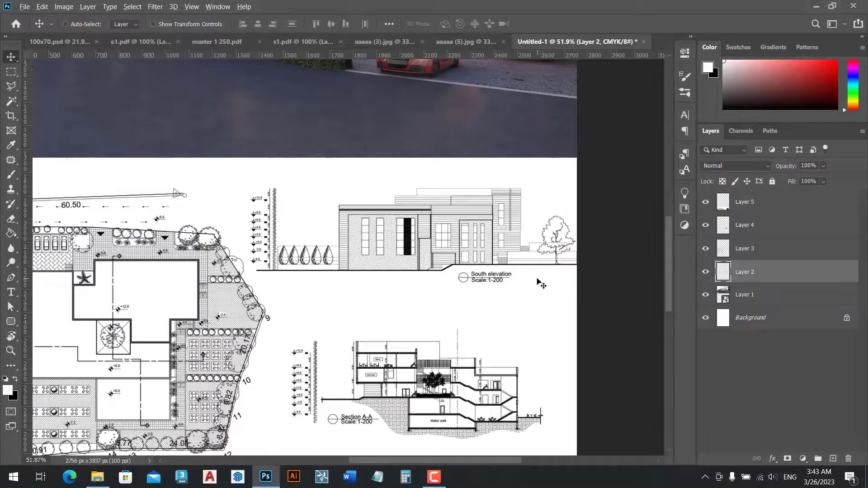
{"action": "scroll", "coordinate": [538, 281], "scroll_direction": "up", "scroll_amount": 2}
{"action": "scroll", "coordinate": [532, 294], "scroll_direction": "up", "scroll_amount": 3}
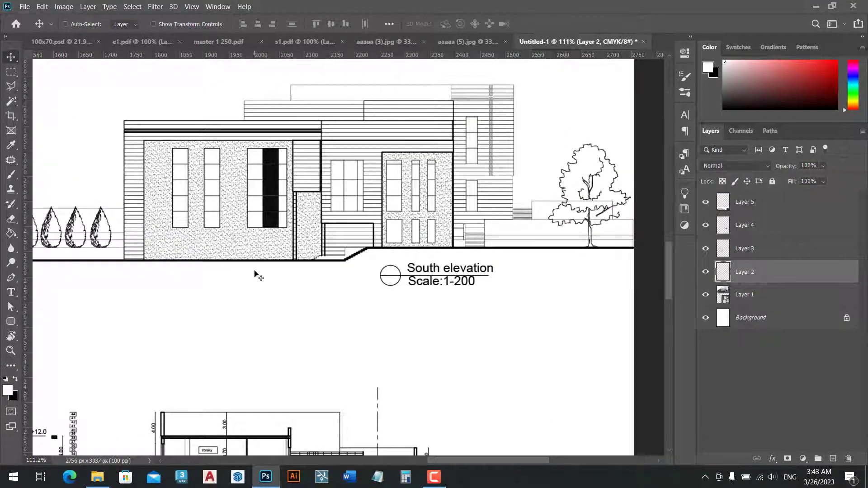
Try erasing the South elevation label, undo it, and add a white layer mask to Layer 2.
{"action": "key", "text": "e"}
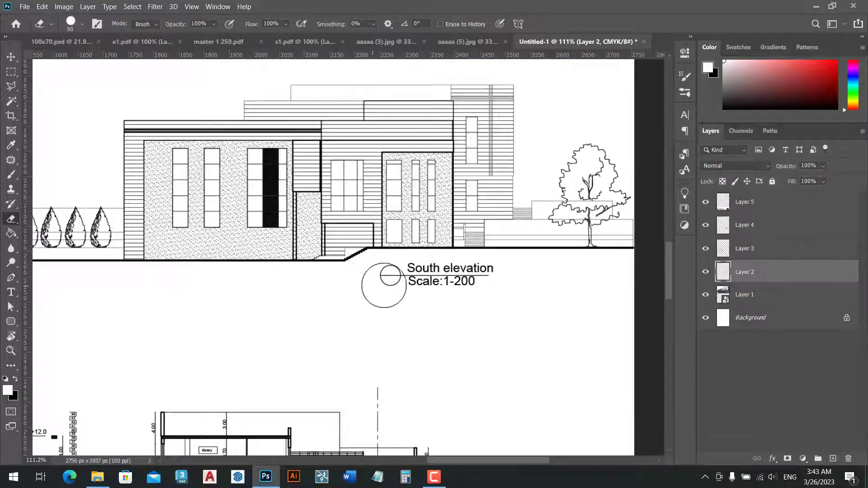
{"action": "left_click_drag", "start_coordinate": [384, 285], "coordinate": [489, 280]}
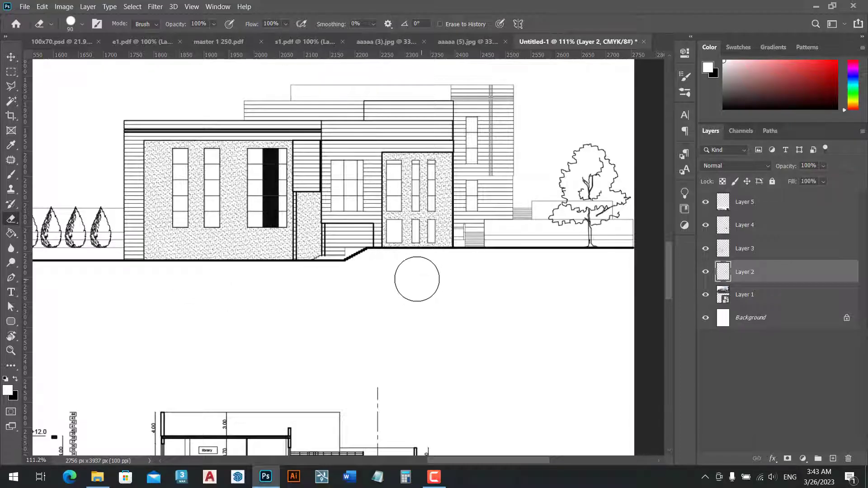
{"action": "scroll", "coordinate": [418, 279], "scroll_direction": "down", "scroll_amount": 1}
{"action": "scroll", "coordinate": [417, 279], "scroll_direction": "down", "scroll_amount": 1}
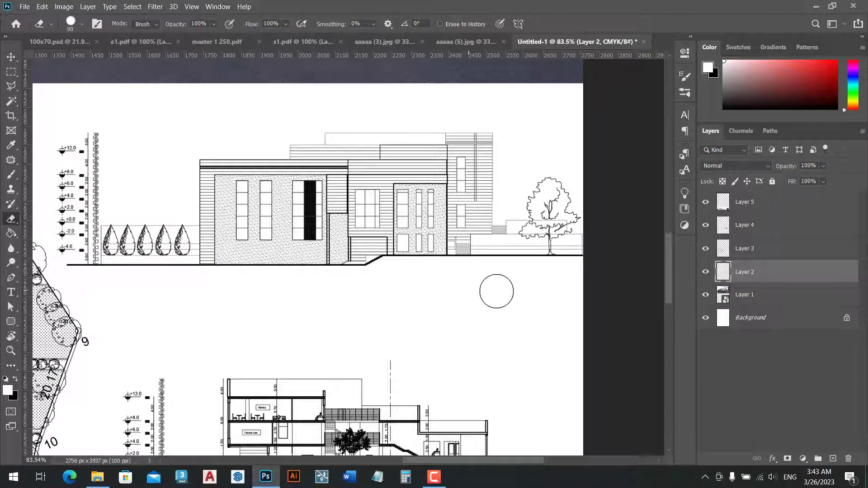
{"action": "key", "text": "ctrl+z"}
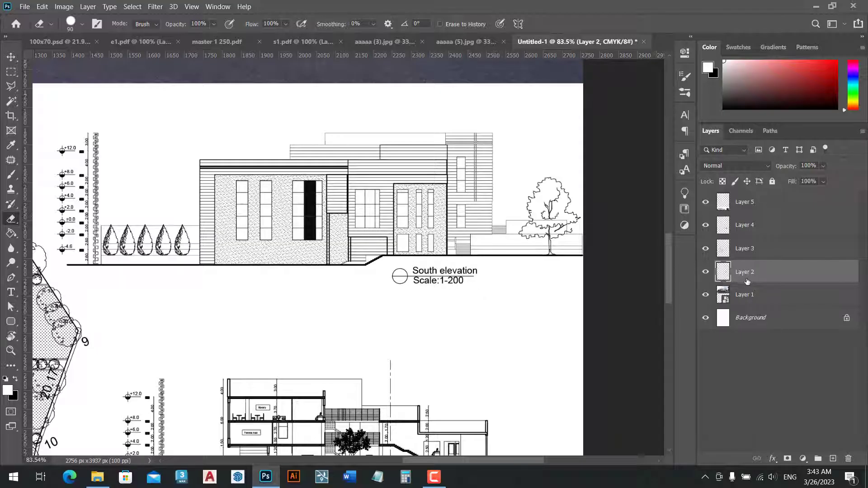
{"action": "left_click", "coordinate": [787, 459]}
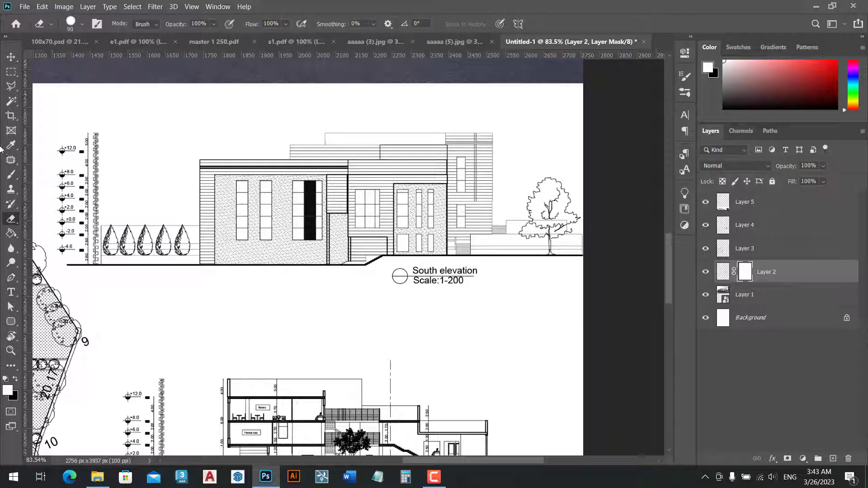
Marquee-select the South elevation / Scale:1-200 label and delete it within the mask.
{"action": "left_click", "coordinate": [11, 72]}
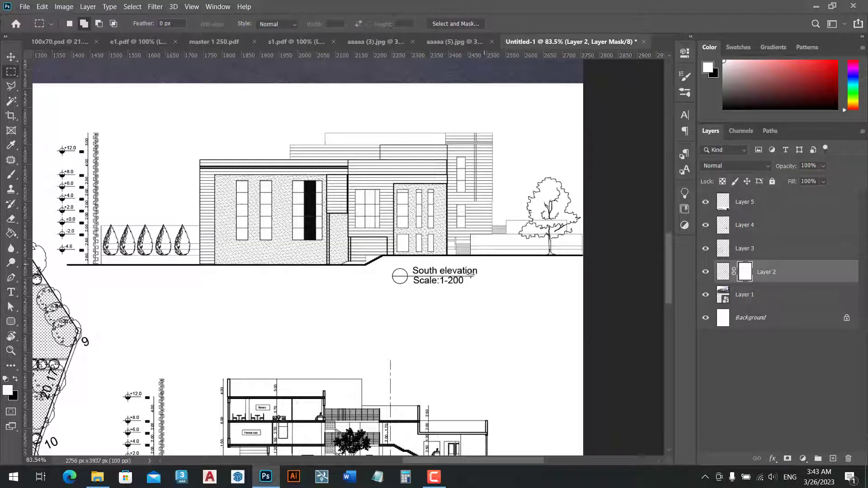
{"action": "left_click_drag", "start_coordinate": [486, 264], "coordinate": [388, 295]}
{"action": "key", "text": "Delete"}
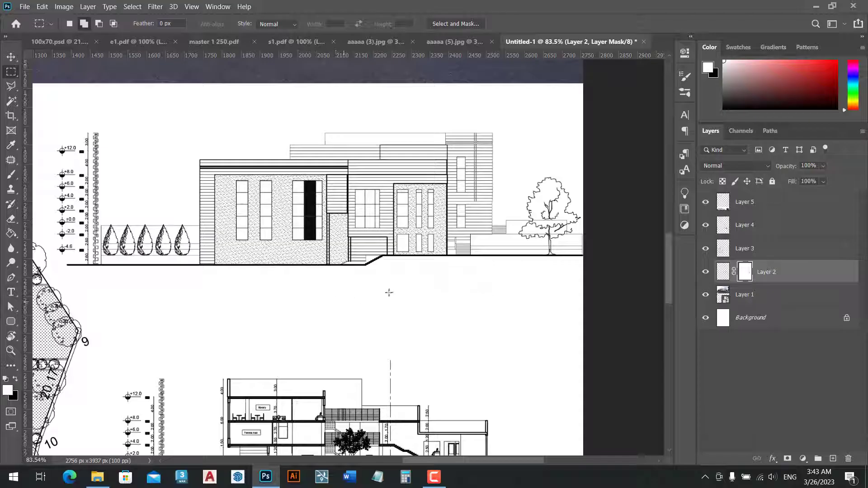
Nudge the south elevation drawing slightly down on the poster with the Move tool.
{"action": "key", "text": "v"}
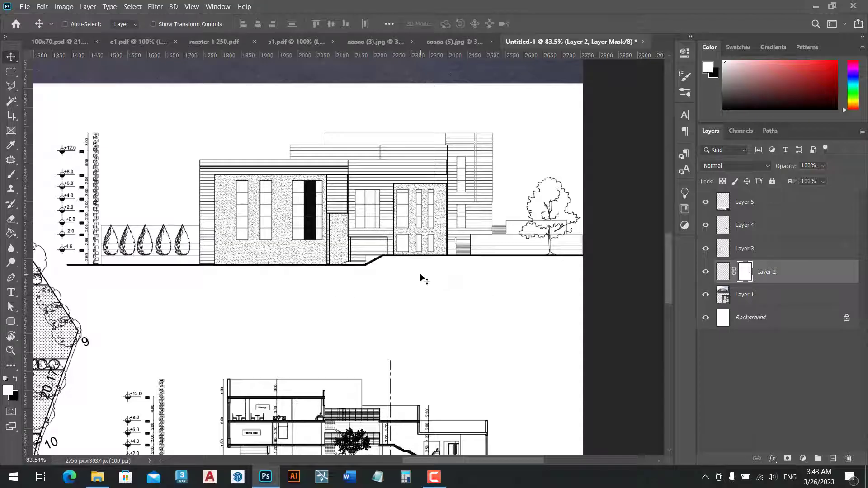
{"action": "scroll", "coordinate": [421, 278], "scroll_direction": "down", "scroll_amount": 1}
{"action": "scroll", "coordinate": [420, 278], "scroll_direction": "down", "scroll_amount": 1}
{"action": "scroll", "coordinate": [458, 258], "scroll_direction": "down", "scroll_amount": 1}
{"action": "scroll", "coordinate": [401, 228], "scroll_direction": "down", "scroll_amount": 2}
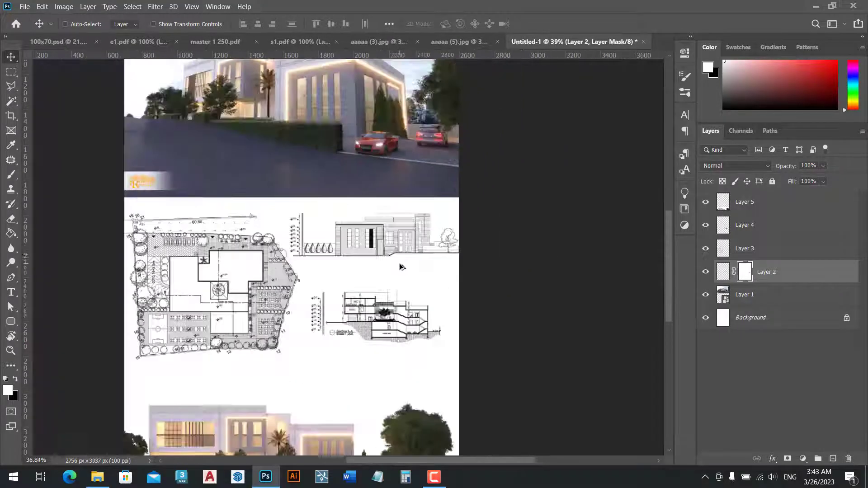
{"action": "scroll", "coordinate": [401, 268], "scroll_direction": "down", "scroll_amount": 1}
{"action": "scroll", "coordinate": [398, 289], "scroll_direction": "up", "scroll_amount": 1}
{"action": "scroll", "coordinate": [398, 308], "scroll_direction": "up", "scroll_amount": 1}
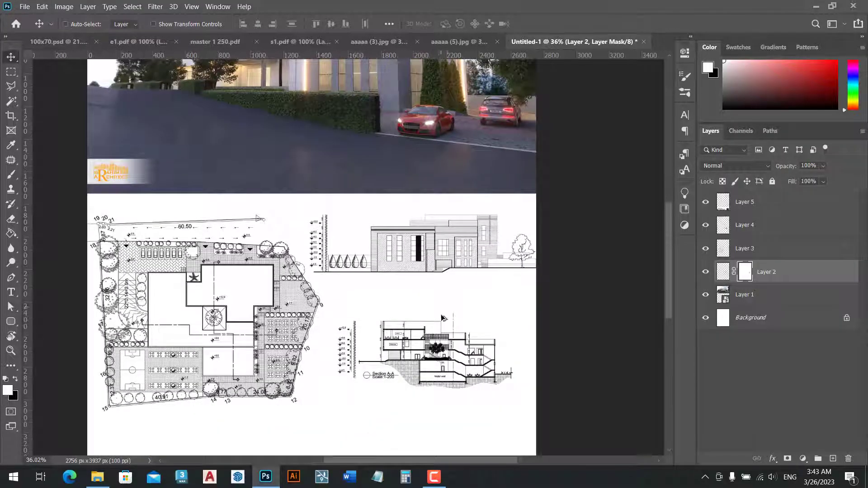
{"action": "scroll", "coordinate": [420, 389], "scroll_direction": "up", "scroll_amount": 1}
{"action": "scroll", "coordinate": [398, 418], "scroll_direction": "up", "scroll_amount": 1}
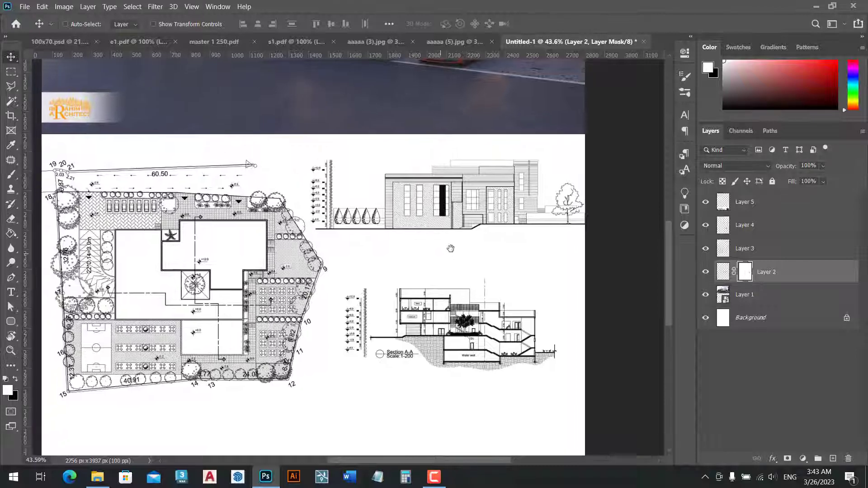
{"action": "left_click_drag", "start_coordinate": [472, 229], "coordinate": [471, 241]}
{"action": "right_click", "coordinate": [750, 276]}
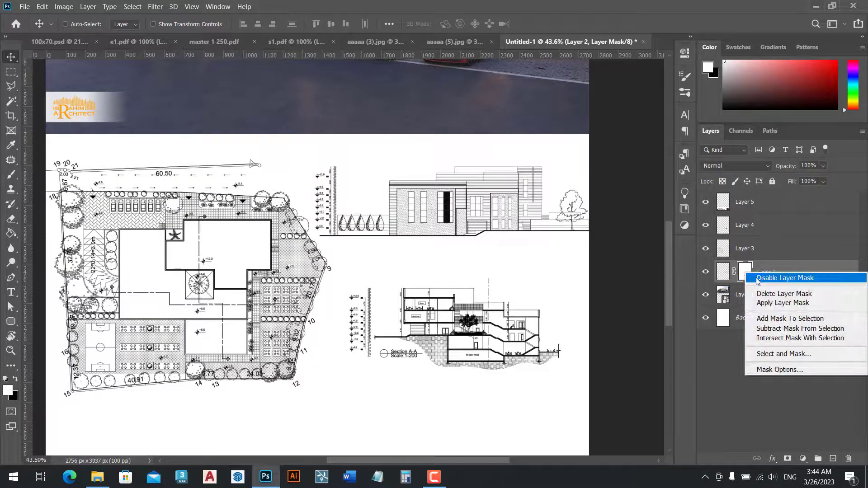
{"action": "left_click", "coordinate": [759, 278]}
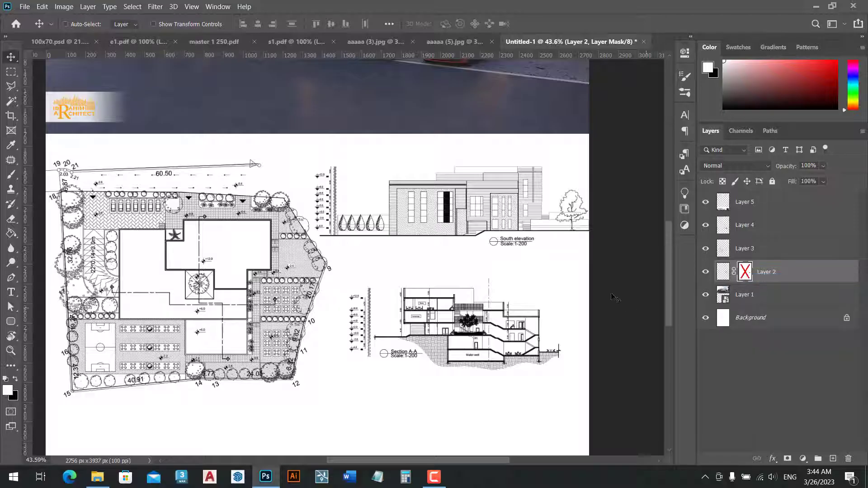
{"action": "left_click", "coordinate": [746, 272], "text": "shift"}
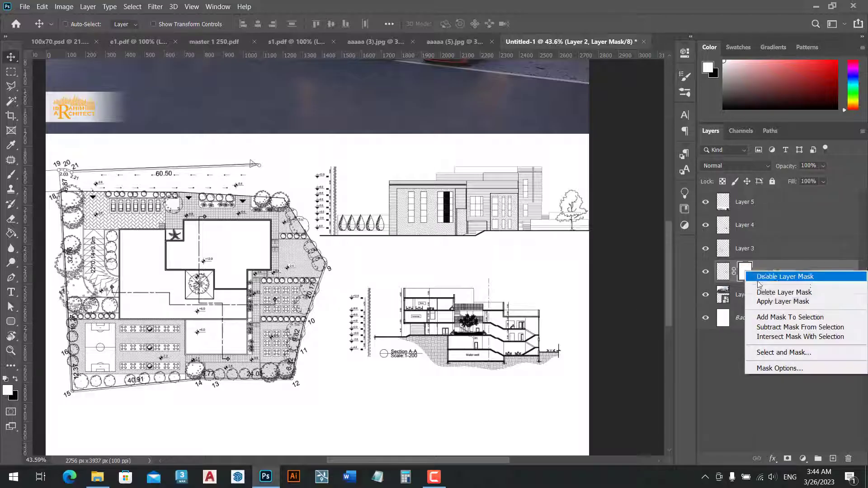
{"action": "right_click", "coordinate": [745, 272]}
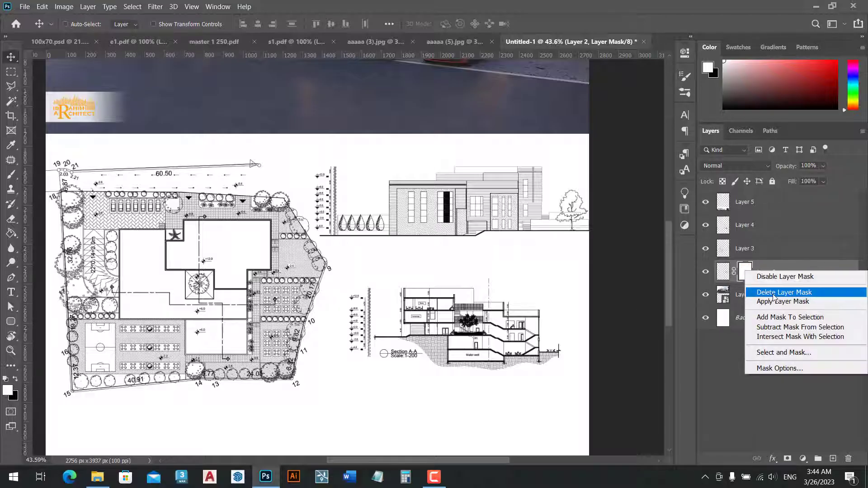
{"action": "left_click", "coordinate": [726, 352]}
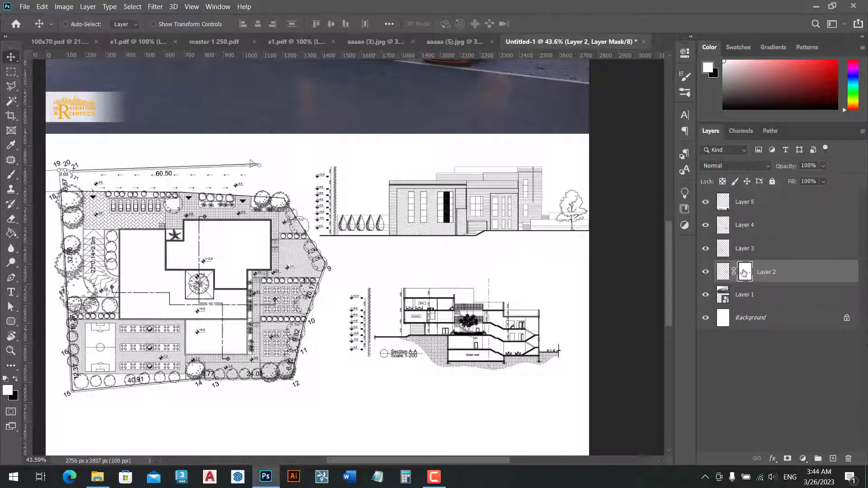
{"action": "left_click", "coordinate": [13, 175]}
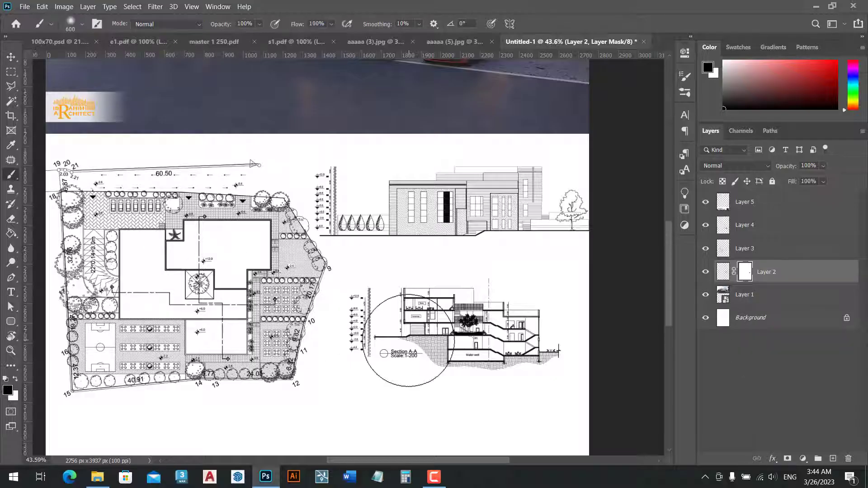
{"action": "mouse_move", "coordinate": [477, 258]}
{"action": "left_mouse_down"}
{"action": "mouse_move", "coordinate": [528, 219]}
{"action": "mouse_move", "coordinate": [466, 271]}
{"action": "mouse_move", "coordinate": [472, 276]}
{"action": "left_mouse_up"}
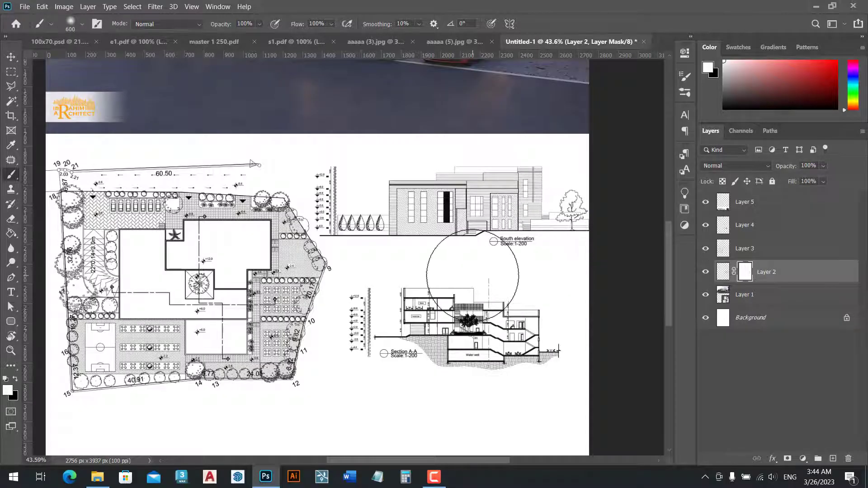
{"action": "key", "text": "ctrl+z"}
{"action": "key", "text": "v"}
{"action": "right_click", "coordinate": [431, 348]}
Move the section drawing (Layer 4) up about 16 px and add a layer mask.
{"action": "left_click", "coordinate": [453, 349]}
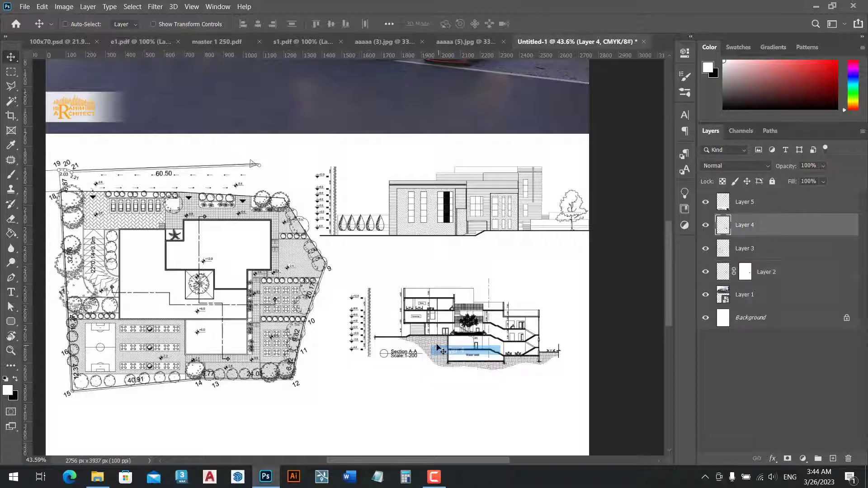
{"action": "left_click_drag", "start_coordinate": [499, 345], "coordinate": [499, 338]}
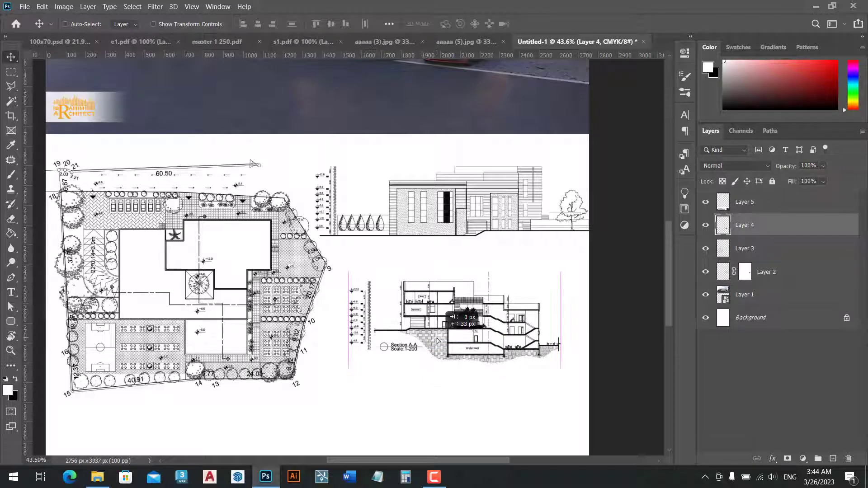
{"action": "left_click", "coordinate": [789, 459]}
Outline the Section A-A / Scale:1-200 label with the Polygonal Lasso and delete it.
{"action": "key", "text": "m"}
{"action": "scroll", "coordinate": [421, 353], "scroll_direction": "up", "scroll_amount": 2}
{"action": "scroll", "coordinate": [418, 347], "scroll_direction": "up", "scroll_amount": 3}
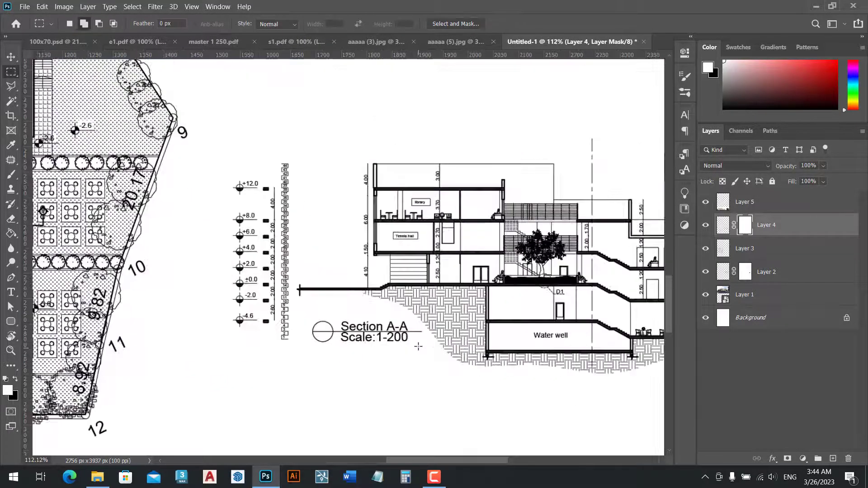
{"action": "scroll", "coordinate": [418, 347], "scroll_direction": "up", "scroll_amount": 2}
{"action": "scroll", "coordinate": [418, 346], "scroll_direction": "up", "scroll_amount": 2}
{"action": "key", "text": "l"}
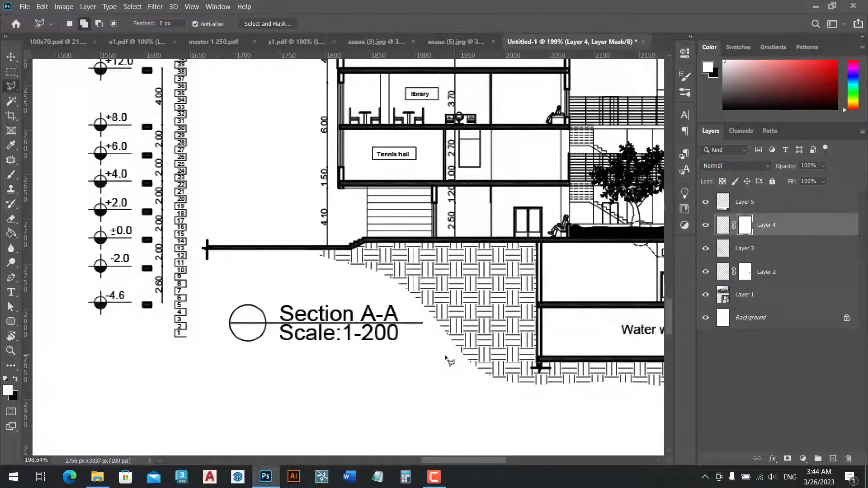
{"action": "left_click", "coordinate": [221, 292]}
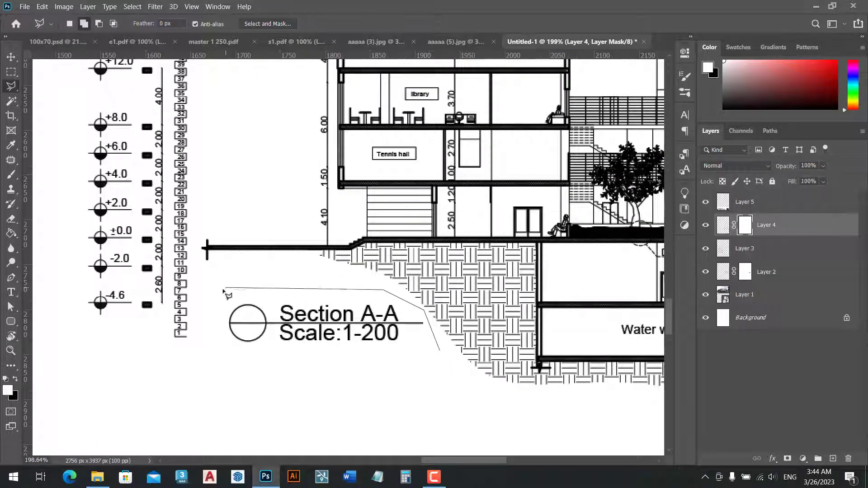
{"action": "left_click", "coordinate": [209, 335]}
{"action": "double_click", "coordinate": [285, 395]}
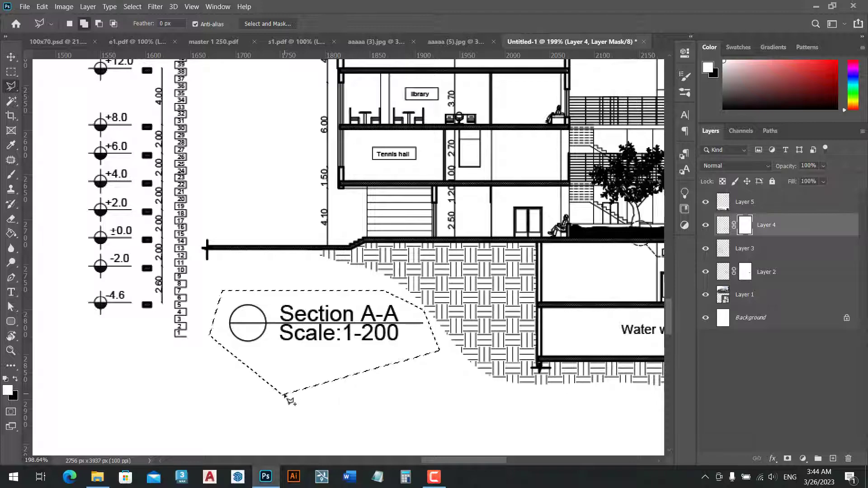
{"action": "key", "text": "Delete"}
{"action": "key", "text": "ctrl+d"}
Send Layer 5, the elevation render, back above Background and drag it up under the plans.
{"action": "key", "text": "v"}
{"action": "scroll", "coordinate": [274, 336], "scroll_direction": "down", "scroll_amount": 3}
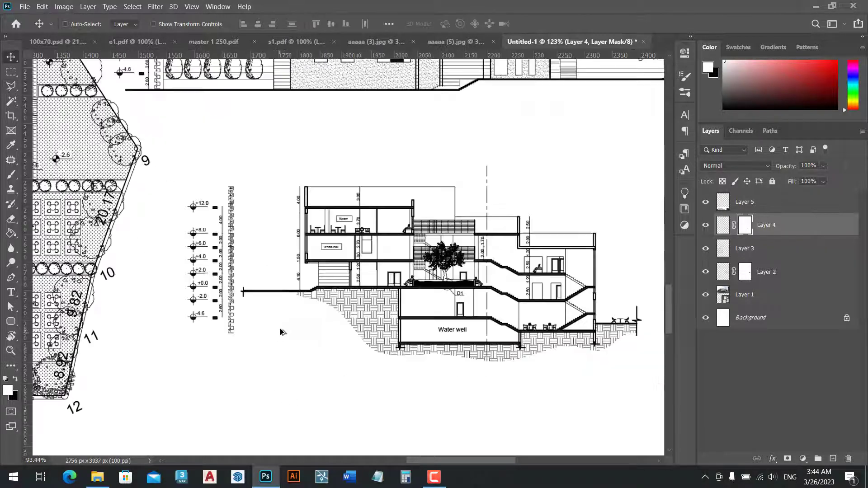
{"action": "scroll", "coordinate": [281, 335], "scroll_direction": "down", "scroll_amount": 3}
{"action": "scroll", "coordinate": [282, 338], "scroll_direction": "down", "scroll_amount": 3}
{"action": "scroll", "coordinate": [316, 380], "scroll_direction": "down", "scroll_amount": 1}
{"action": "scroll", "coordinate": [322, 386], "scroll_direction": "up", "scroll_amount": 1}
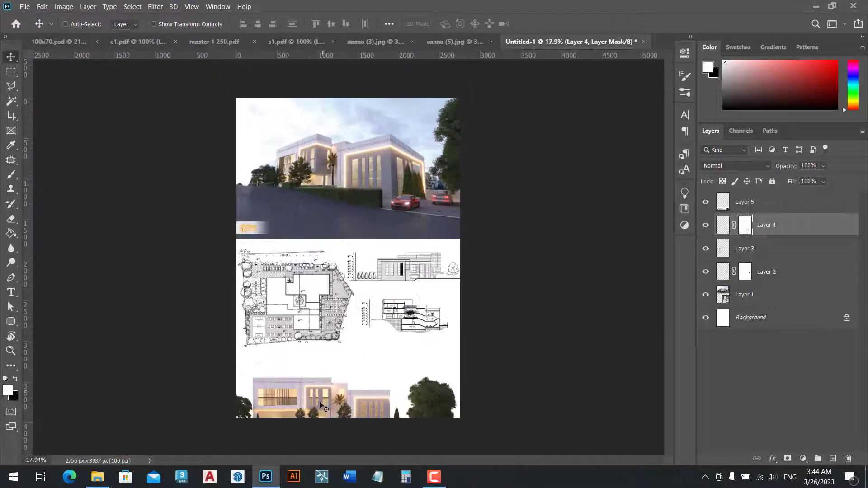
{"action": "right_click", "coordinate": [320, 403]}
{"action": "left_click", "coordinate": [335, 410]}
{"action": "left_click_drag", "start_coordinate": [338, 400], "coordinate": [349, 384]}
{"action": "key", "text": "ctrl+shift+bracketleft"}
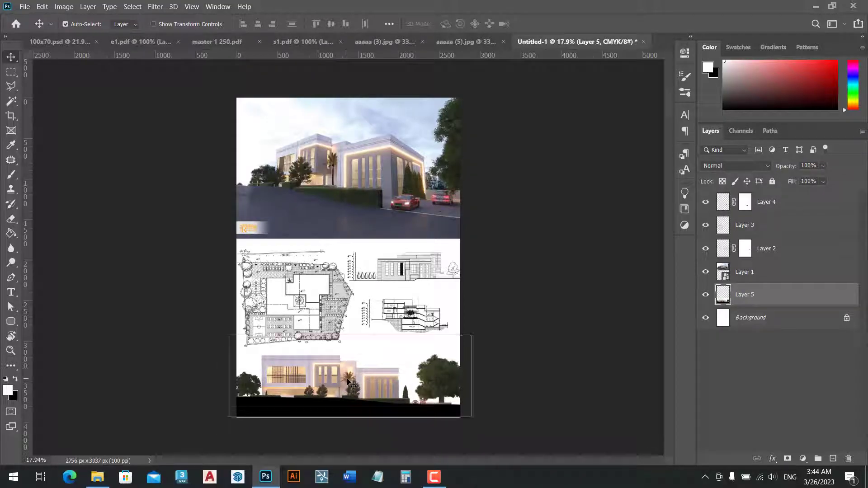
{"action": "left_click_drag", "start_coordinate": [352, 383], "coordinate": [352, 371]}
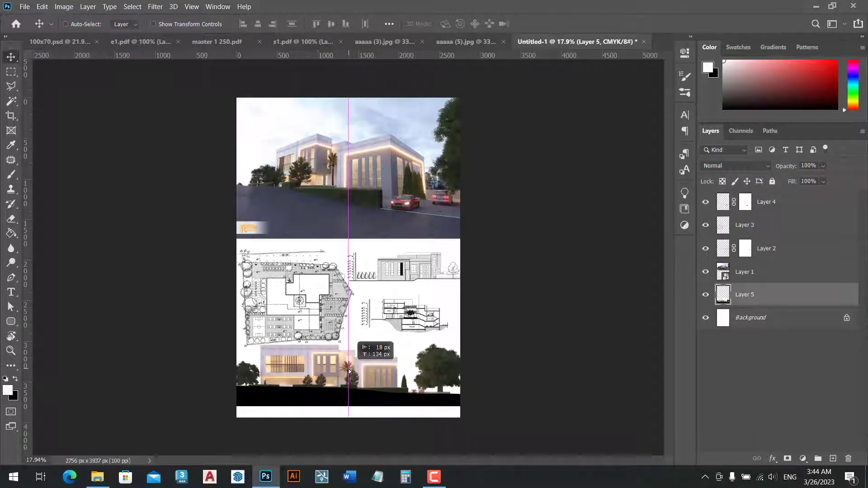
{"action": "key", "text": "ctrl+0"}
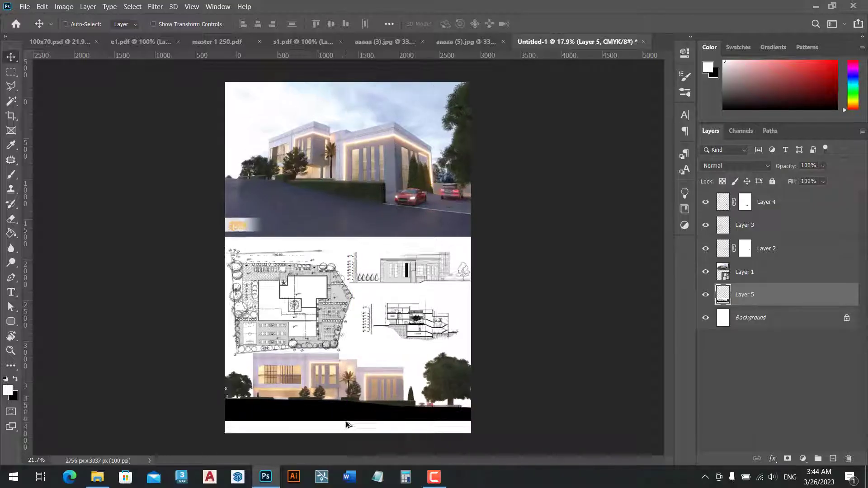
Drag the paragraph text layer from 100x70.psd into Untitled-1's bottom band.
{"action": "left_click", "coordinate": [75, 40]}
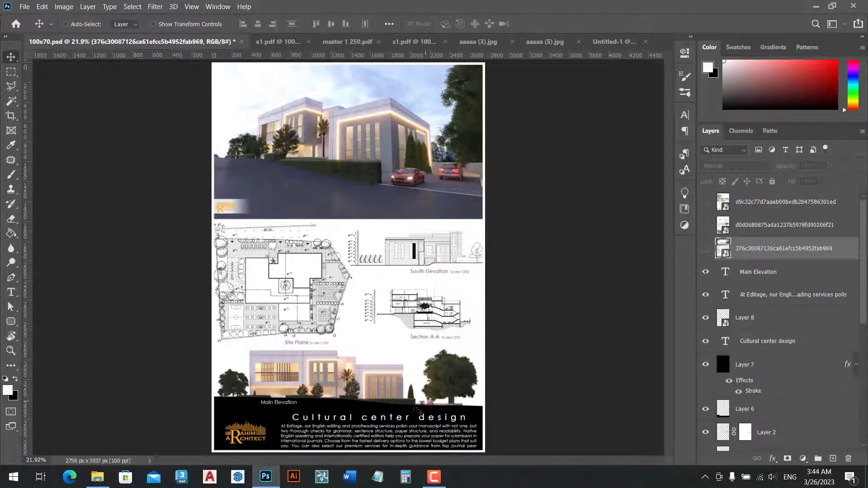
{"action": "right_click", "coordinate": [340, 437]}
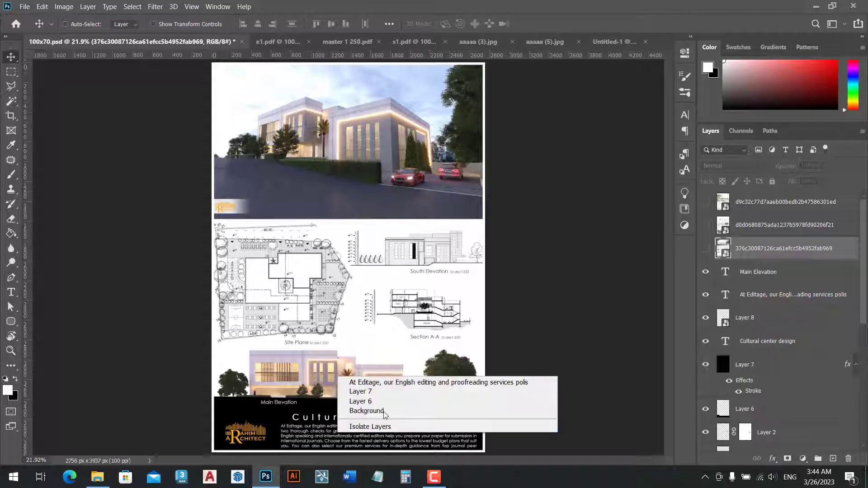
{"action": "left_click", "coordinate": [387, 383]}
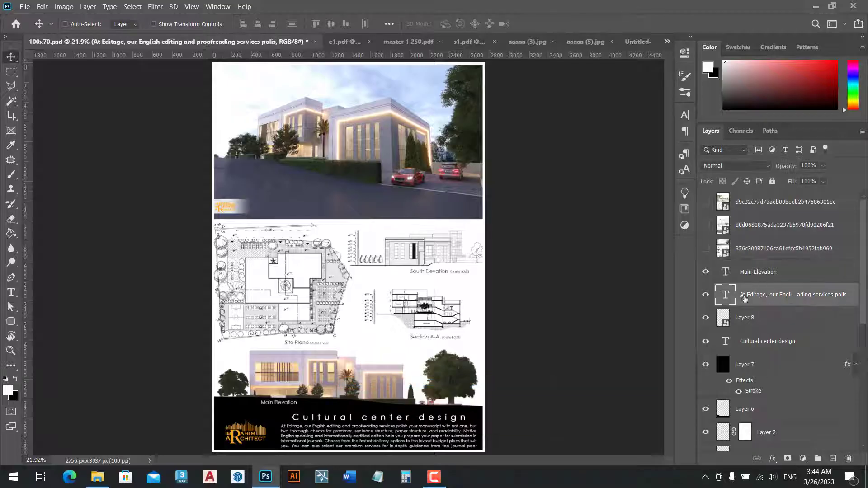
{"action": "left_click_drag", "start_coordinate": [392, 405], "coordinate": [647, 53]}
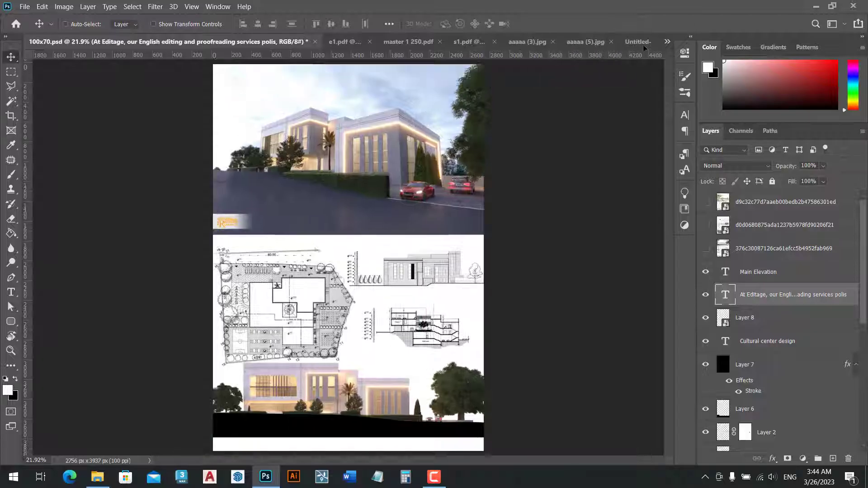
{"action": "mouse_move", "coordinate": [647, 52]}
{"action": "left_mouse_down"}
{"action": "mouse_move", "coordinate": [368, 434]}
{"action": "mouse_move", "coordinate": [380, 449]}
{"action": "left_mouse_up"}
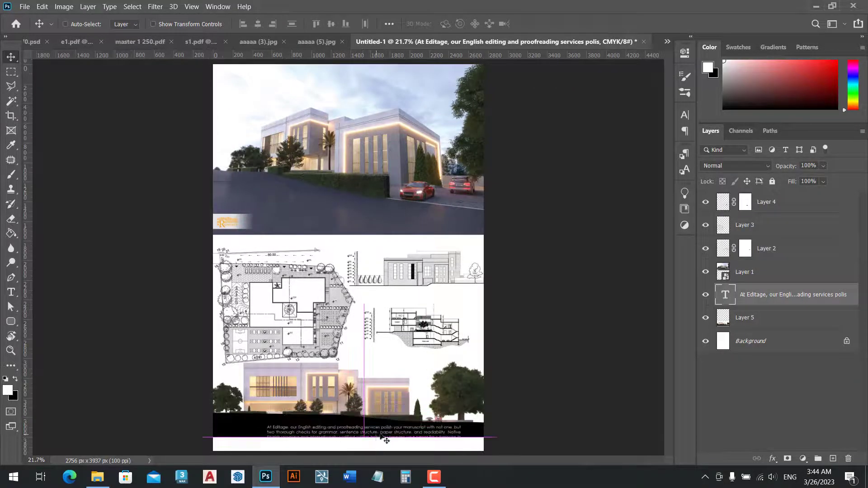
{"action": "scroll", "coordinate": [395, 396], "scroll_direction": "up", "scroll_amount": 3}
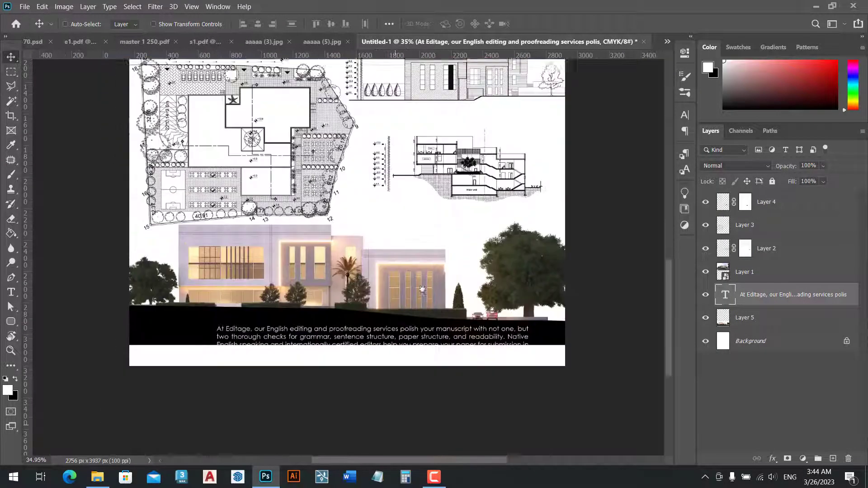
On a new layer, fill a strip along the poster's bottom edge with black.
{"action": "left_click", "coordinate": [833, 459], "text": "ctrl"}
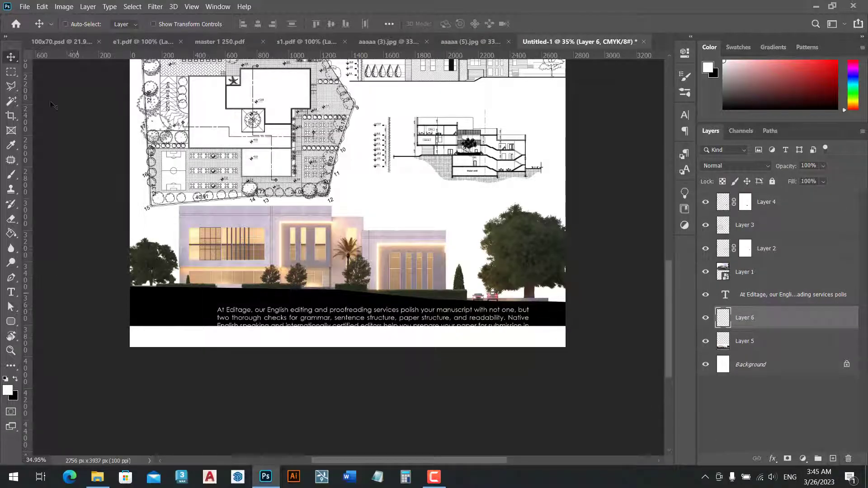
{"action": "left_click", "coordinate": [11, 71]}
{"action": "left_click_drag", "start_coordinate": [596, 397], "coordinate": [97, 321]}
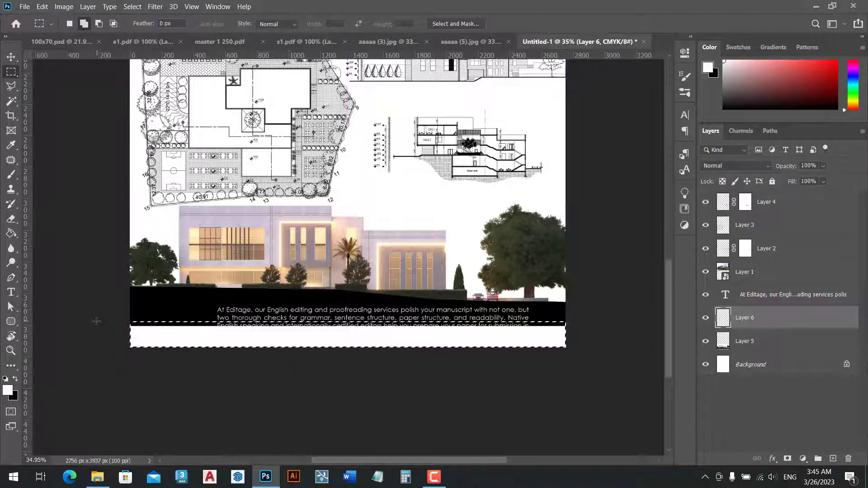
{"action": "key", "text": "ctrl+BackSpace"}
{"action": "key", "text": "ctrl+d"}
Nudge the elevation render layer up slightly.
{"action": "key", "text": "v"}
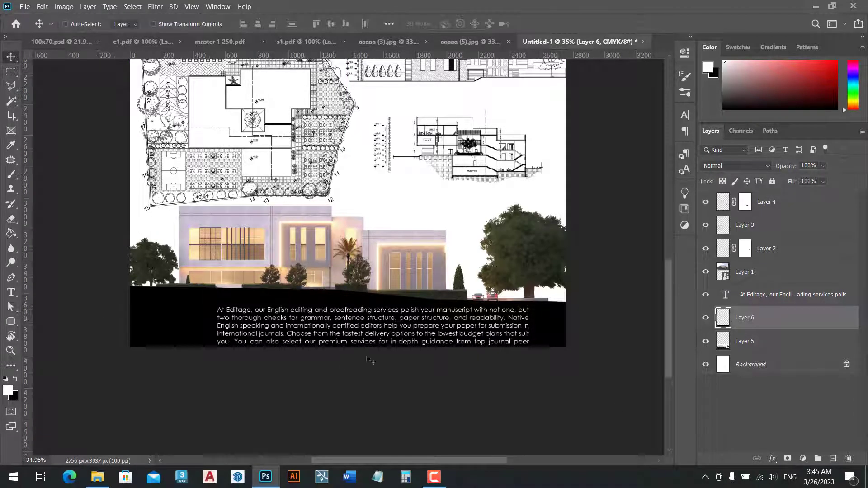
{"action": "right_click", "coordinate": [324, 281]}
{"action": "left_click", "coordinate": [337, 290]}
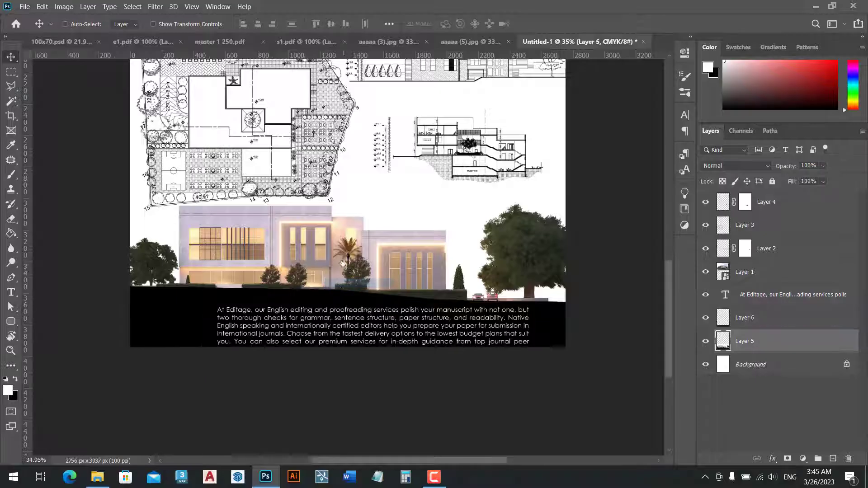
{"action": "scroll", "coordinate": [346, 316], "scroll_direction": "up", "scroll_amount": 3}
{"action": "key", "text": "shift+Up"}
{"action": "key", "text": "shift+Up"}
{"action": "key", "text": "shift+Up"}
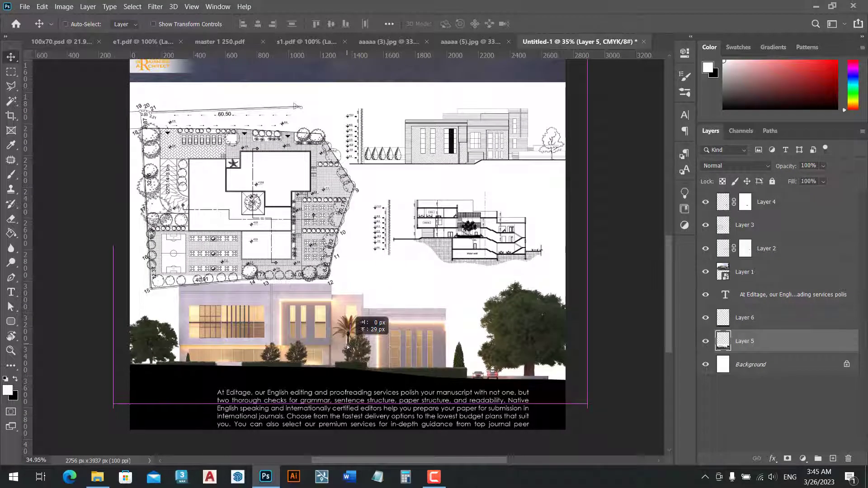
Move the paragraph text to the top of the layer stack and align it inside the black band.
{"action": "right_click", "coordinate": [412, 409]}
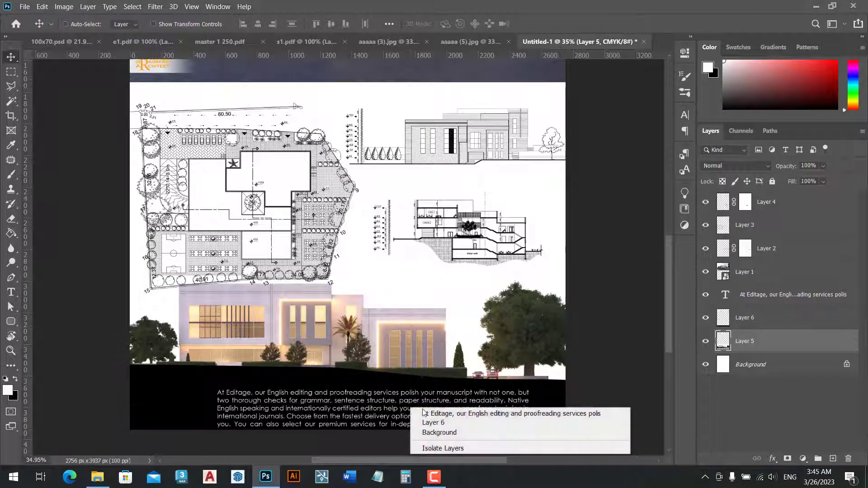
{"action": "left_click", "coordinate": [434, 412]}
{"action": "left_click_drag", "start_coordinate": [433, 411], "coordinate": [458, 412]}
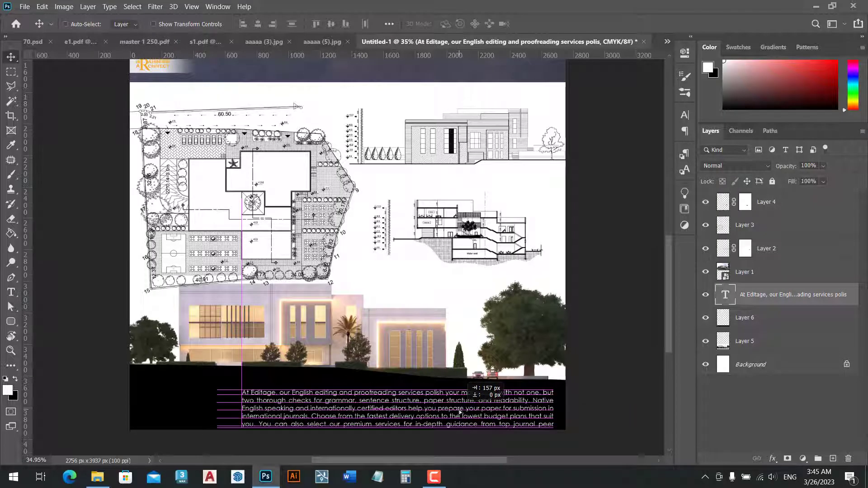
{"action": "mouse_move", "coordinate": [763, 297]}
{"action": "left_mouse_down"}
{"action": "mouse_move", "coordinate": [765, 185]}
{"action": "mouse_move", "coordinate": [757, 199]}
{"action": "left_mouse_up"}
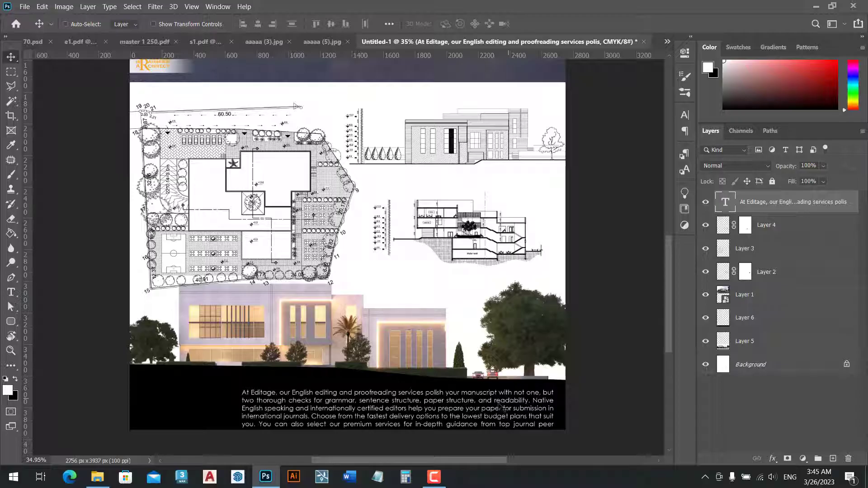
{"action": "left_click_drag", "start_coordinate": [501, 407], "coordinate": [506, 404]}
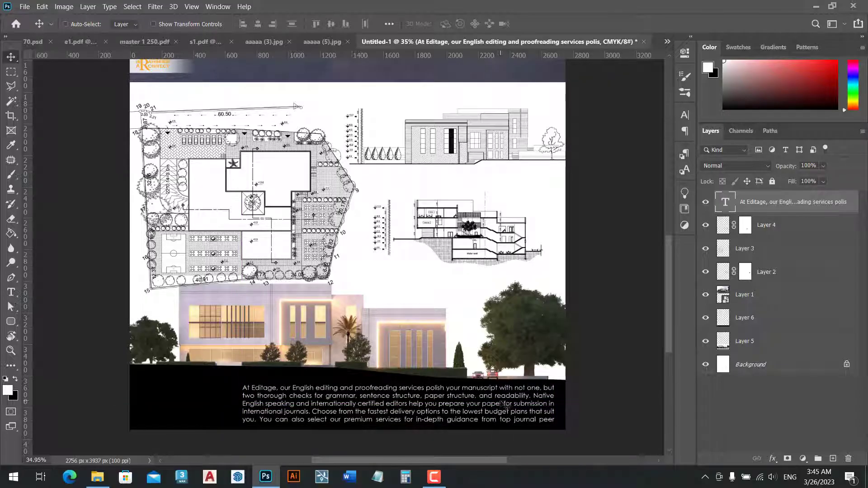
{"action": "scroll", "coordinate": [319, 317], "scroll_direction": "down", "scroll_amount": 2}
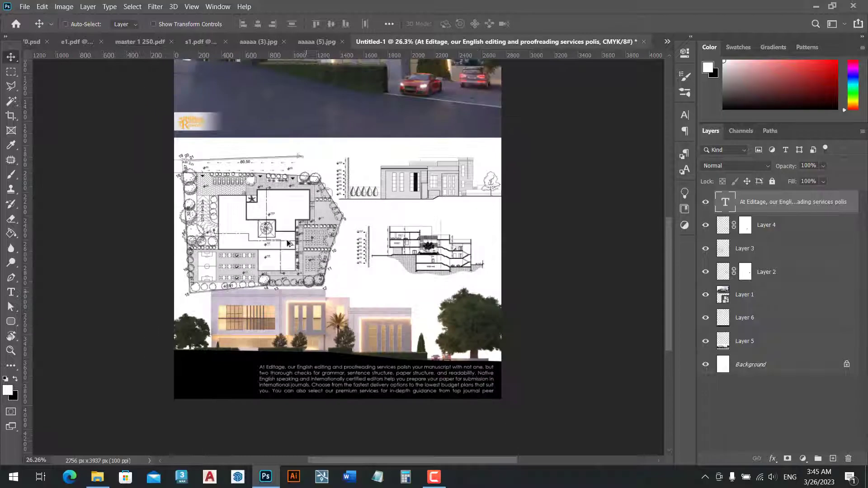
Move the site plan, Layer 3, up slightly.
{"action": "right_click", "coordinate": [260, 192]}
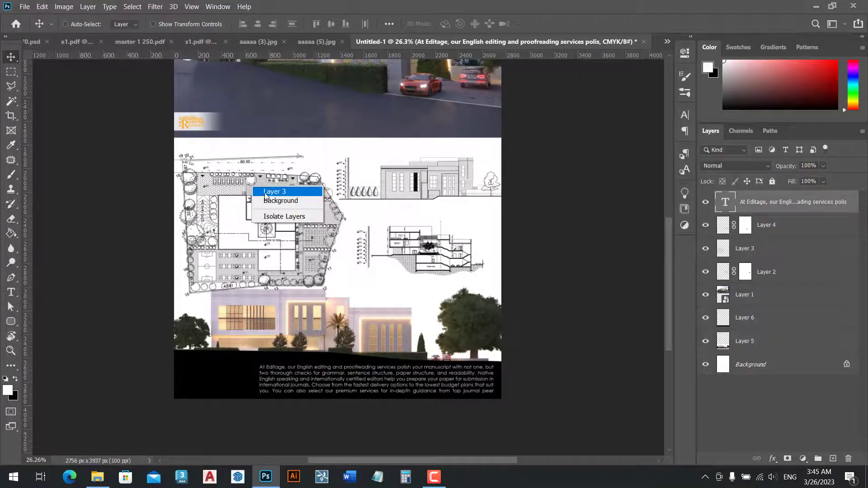
{"action": "left_click", "coordinate": [266, 192]}
{"action": "left_click_drag", "start_coordinate": [268, 216], "coordinate": [268, 211]}
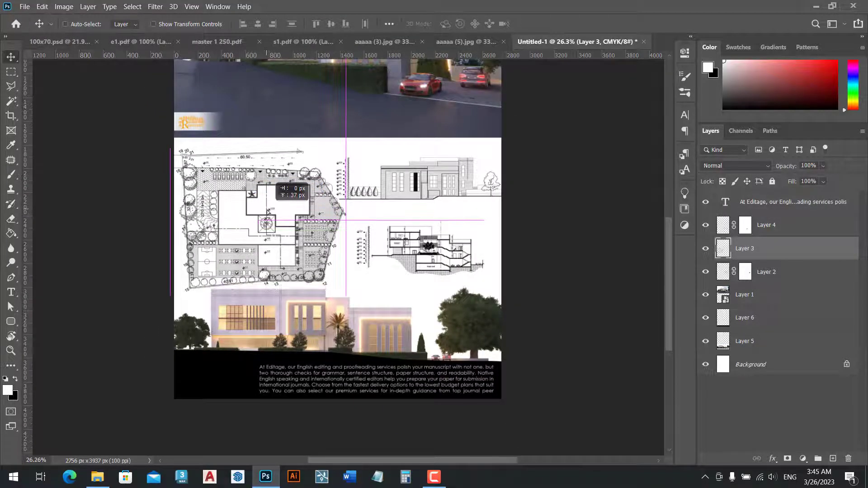
{"action": "scroll", "coordinate": [355, 311], "scroll_direction": "down", "scroll_amount": 2}
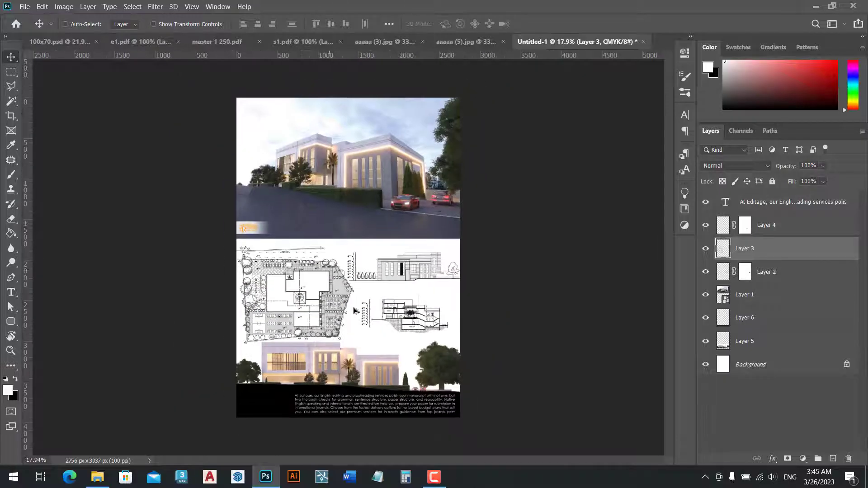
{"action": "scroll", "coordinate": [355, 311], "scroll_direction": "up", "scroll_amount": 1}
{"action": "scroll", "coordinate": [356, 311], "scroll_direction": "up", "scroll_amount": 1}
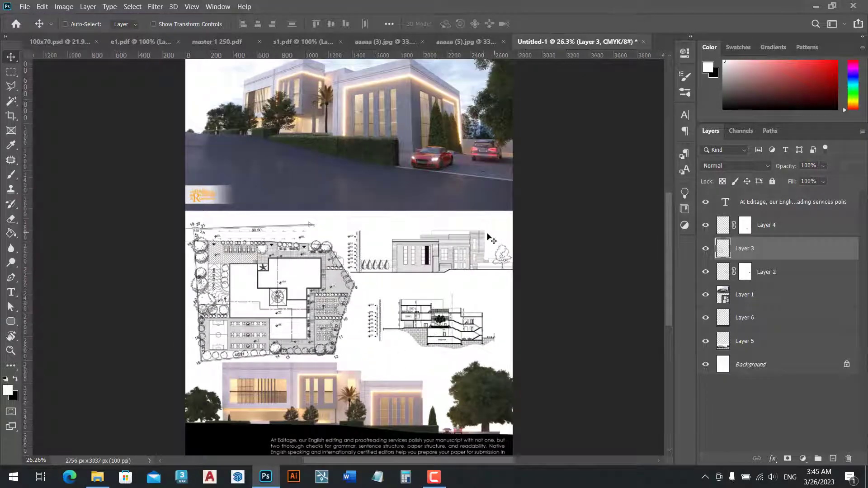
On a new layer, outline an angled polygon across the right side around the elevation.
{"action": "left_click", "coordinate": [772, 342]}
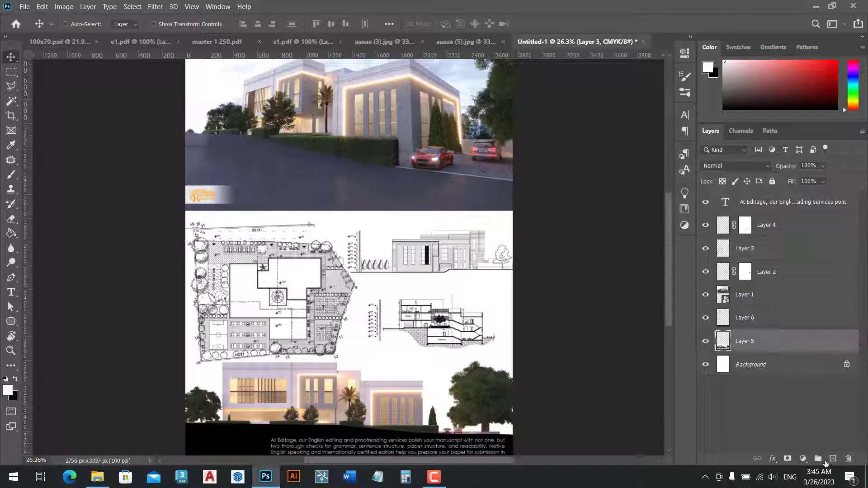
{"action": "left_click", "coordinate": [832, 459]}
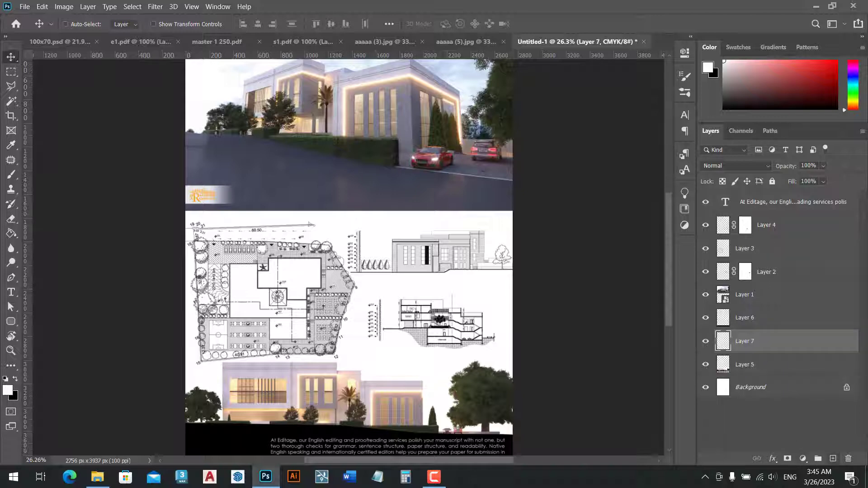
{"action": "left_click", "coordinate": [12, 85]}
{"action": "left_click", "coordinate": [545, 213]}
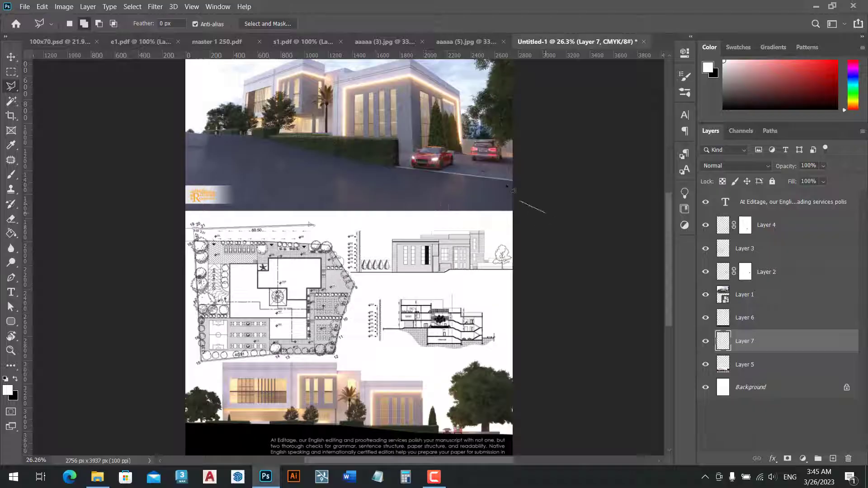
{"action": "left_click", "coordinate": [502, 182]}
{"action": "left_click", "coordinate": [348, 217]}
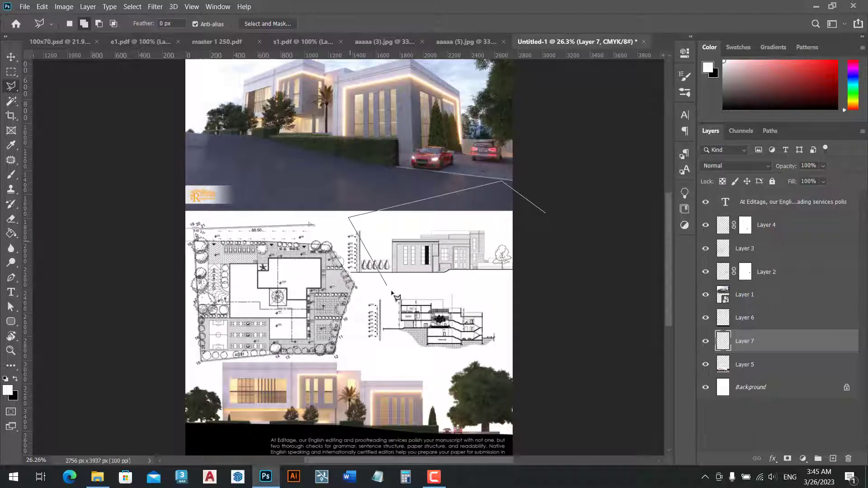
{"action": "left_click", "coordinate": [394, 294]}
{"action": "left_click", "coordinate": [495, 290]}
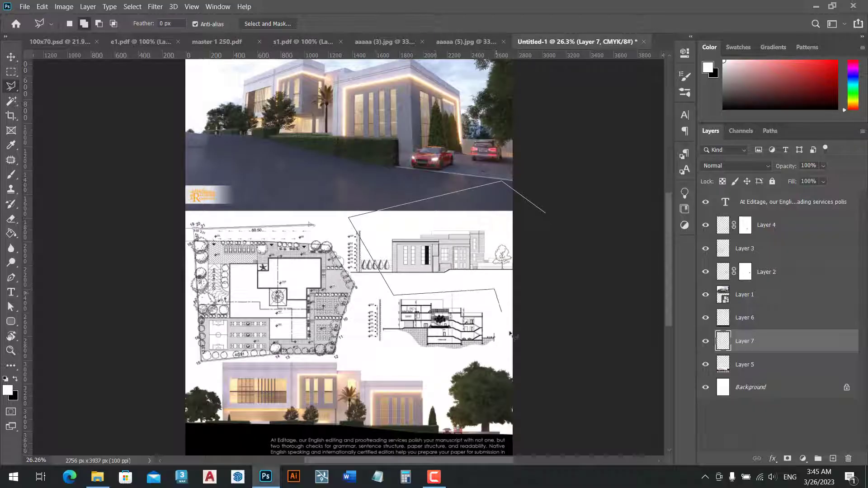
{"action": "double_click", "coordinate": [523, 375]}
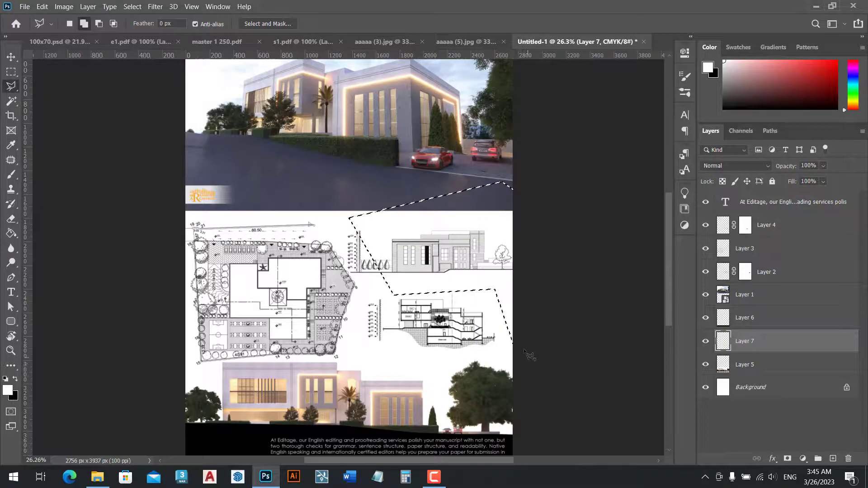
Fill the angled selection with black and deselect.
{"action": "key", "text": "ctrl+BackSpace"}
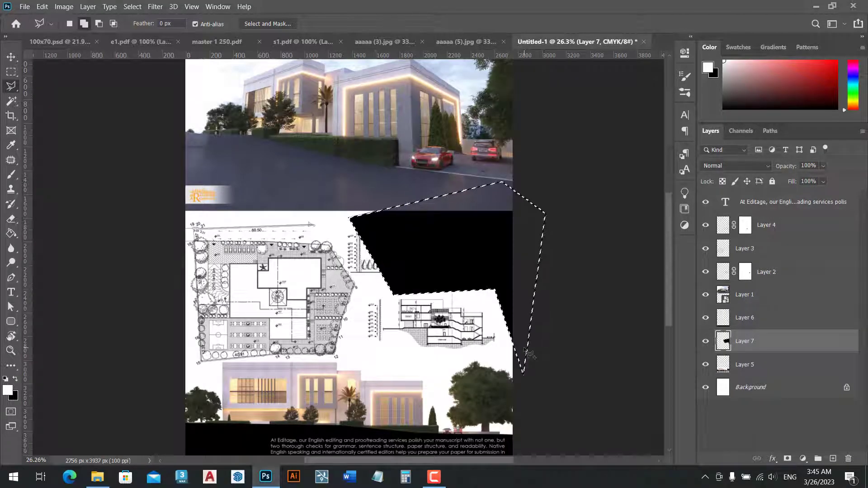
{"action": "key", "text": "ctrl+d"}
{"action": "key", "text": "v"}
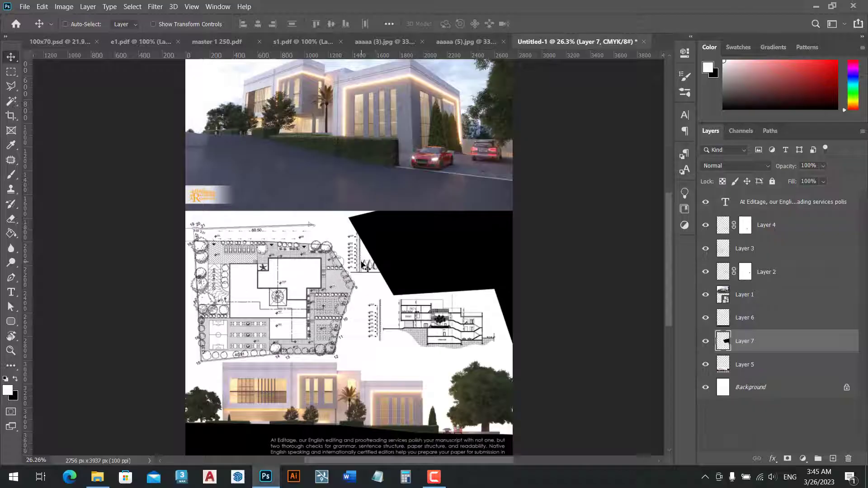
{"action": "right_click", "coordinate": [364, 266]}
Give Layer 2, the elevation drawing, a white Color Overlay layer style.
{"action": "left_click", "coordinate": [374, 268]}
{"action": "scroll", "coordinate": [372, 263], "scroll_direction": "up", "scroll_amount": 2}
{"action": "scroll", "coordinate": [372, 263], "scroll_direction": "up", "scroll_amount": 2}
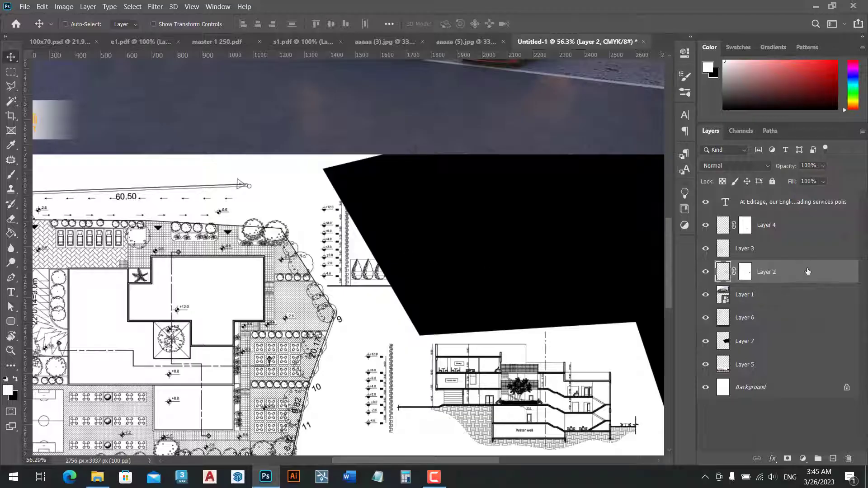
{"action": "double_click", "coordinate": [824, 274]}
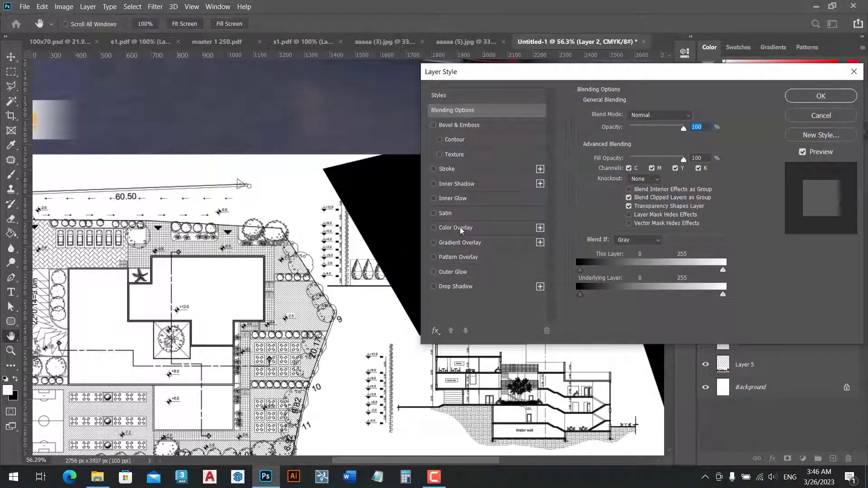
{"action": "left_click", "coordinate": [461, 229]}
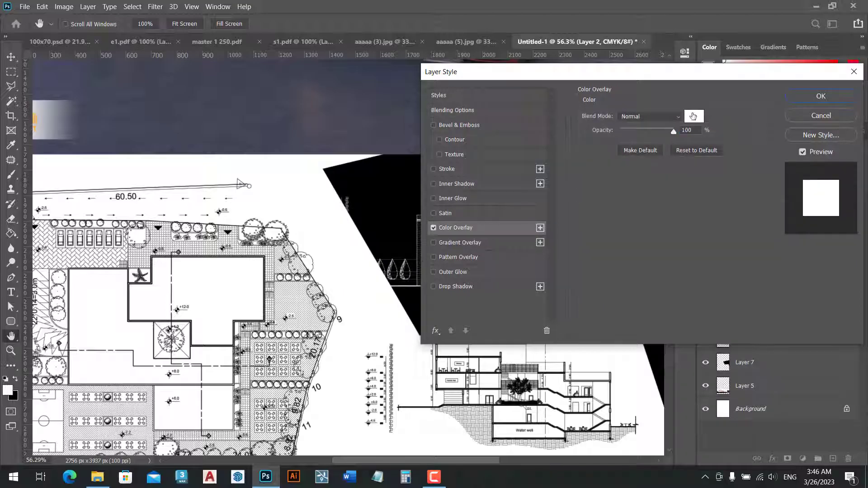
{"action": "left_click", "coordinate": [821, 96]}
Move Layer 7, the black polygon, above Layer 1 in the Layers panel.
{"action": "scroll", "coordinate": [530, 260], "scroll_direction": "down", "scroll_amount": 3}
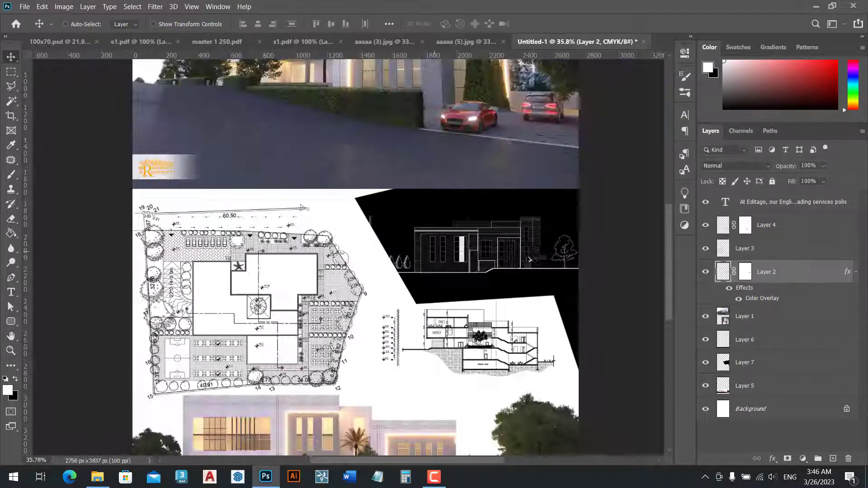
{"action": "scroll", "coordinate": [530, 260], "scroll_direction": "up", "scroll_amount": 2}
{"action": "scroll", "coordinate": [498, 249], "scroll_direction": "up", "scroll_amount": 2}
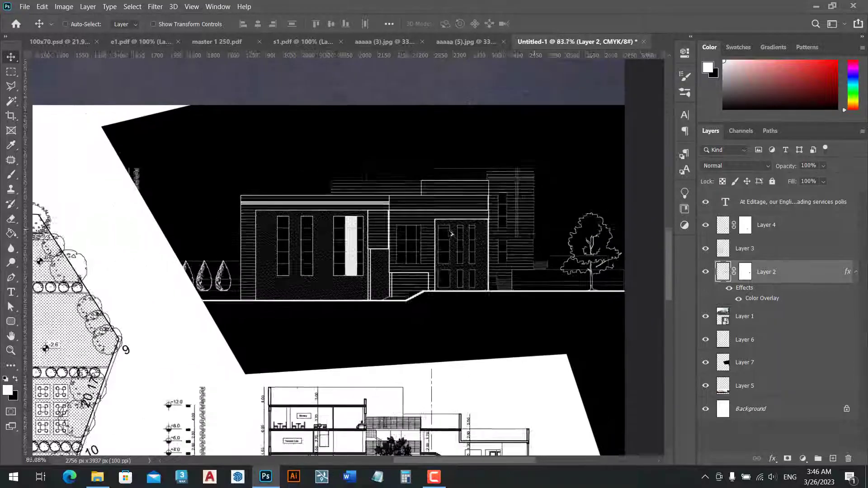
{"action": "scroll", "coordinate": [451, 234], "scroll_direction": "down", "scroll_amount": 3}
{"action": "scroll", "coordinate": [430, 222], "scroll_direction": "up", "scroll_amount": 2}
{"action": "scroll", "coordinate": [407, 208], "scroll_direction": "down", "scroll_amount": 2}
{"action": "scroll", "coordinate": [381, 192], "scroll_direction": "down", "scroll_amount": 1}
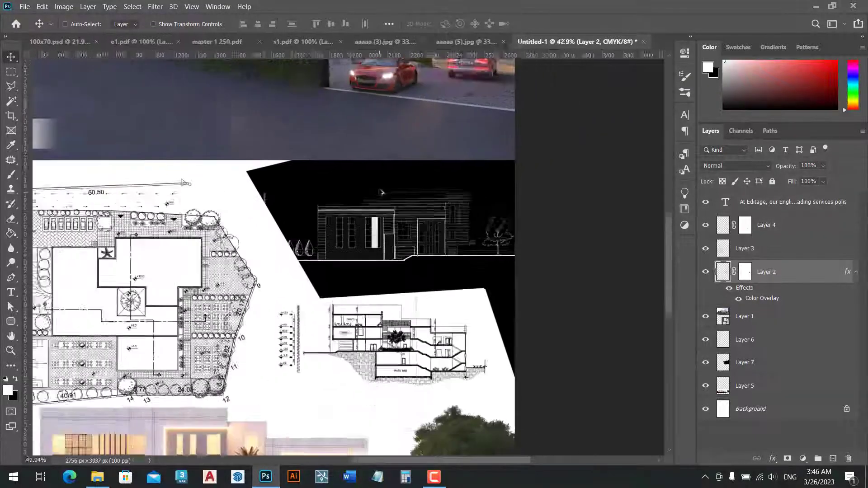
{"action": "scroll", "coordinate": [381, 192], "scroll_direction": "down", "scroll_amount": 1}
{"action": "scroll", "coordinate": [381, 192], "scroll_direction": "down", "scroll_amount": 1}
{"action": "left_click_drag", "start_coordinate": [745, 362], "coordinate": [747, 312]}
Reselect Layer 2, the elevation drawing, in the Layers panel.
{"action": "scroll", "coordinate": [325, 244], "scroll_direction": "up", "scroll_amount": 1}
{"action": "scroll", "coordinate": [325, 245], "scroll_direction": "up", "scroll_amount": 1}
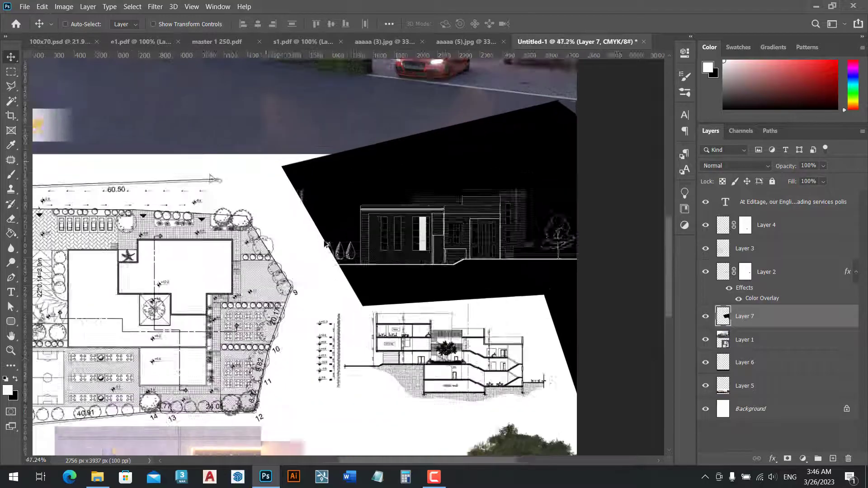
{"action": "scroll", "coordinate": [325, 244], "scroll_direction": "down", "scroll_amount": 2}
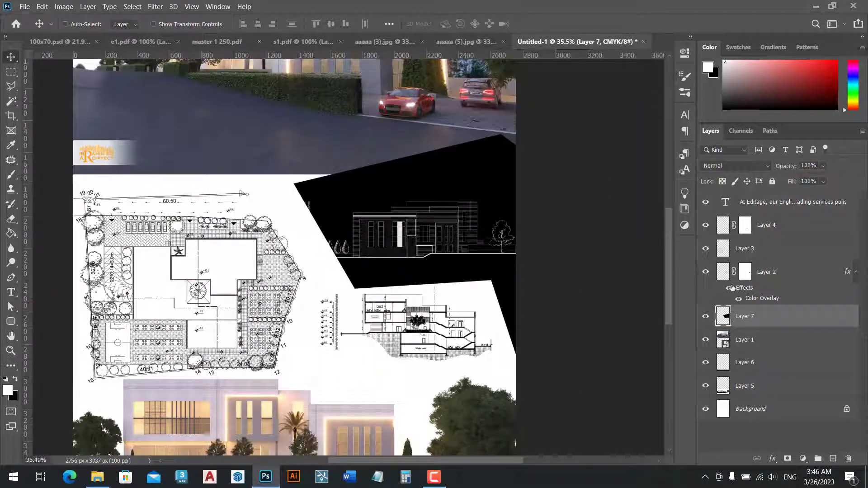
{"action": "left_click", "coordinate": [786, 282]}
{"action": "scroll", "coordinate": [391, 186], "scroll_direction": "down", "scroll_amount": 1}
{"action": "scroll", "coordinate": [398, 195], "scroll_direction": "down", "scroll_amount": 1}
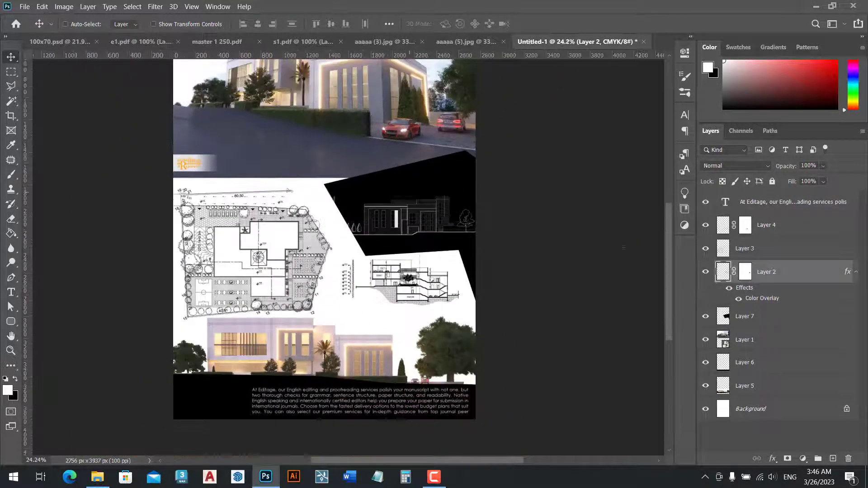
{"action": "scroll", "coordinate": [383, 191], "scroll_direction": "up", "scroll_amount": 2}
{"action": "scroll", "coordinate": [403, 197], "scroll_direction": "up", "scroll_amount": 2}
{"action": "scroll", "coordinate": [426, 204], "scroll_direction": "up", "scroll_amount": 2}
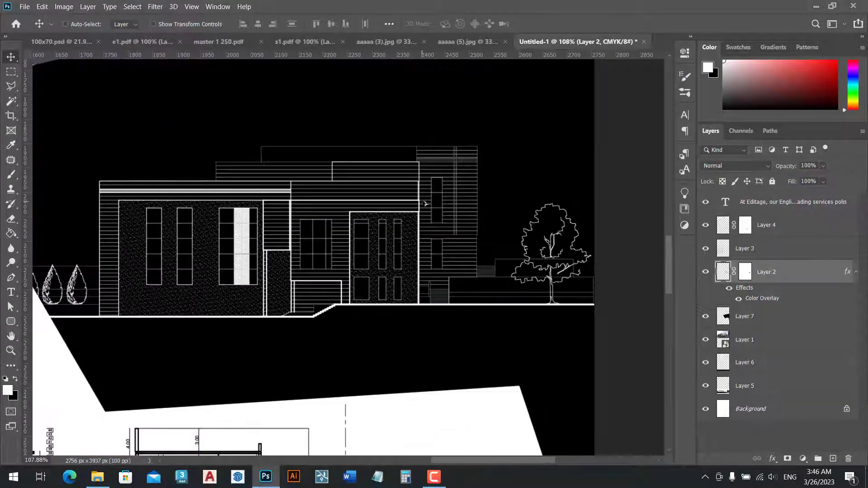
{"action": "scroll", "coordinate": [434, 204], "scroll_direction": "down", "scroll_amount": 2}
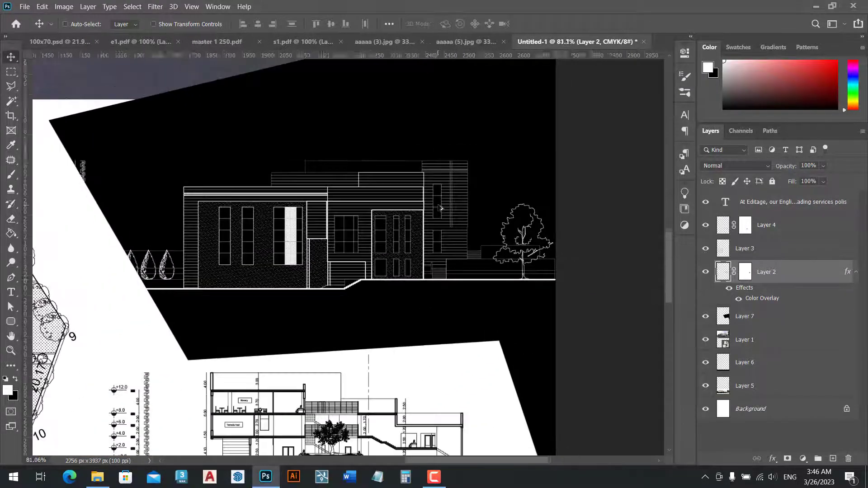
{"action": "scroll", "coordinate": [429, 199], "scroll_direction": "down", "scroll_amount": 2}
{"action": "scroll", "coordinate": [425, 195], "scroll_direction": "down", "scroll_amount": 1}
{"action": "scroll", "coordinate": [411, 184], "scroll_direction": "up", "scroll_amount": 4}
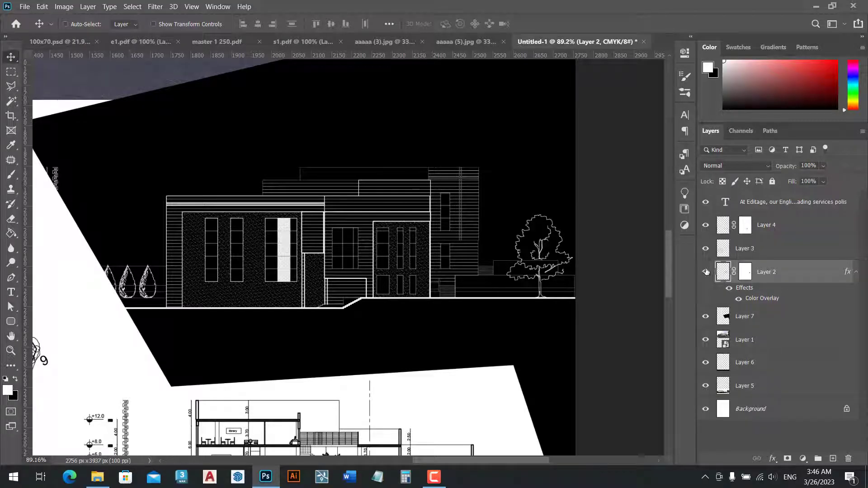
Duplicate Layer 2, the elevation drawing.
{"action": "right_click", "coordinate": [796, 273]}
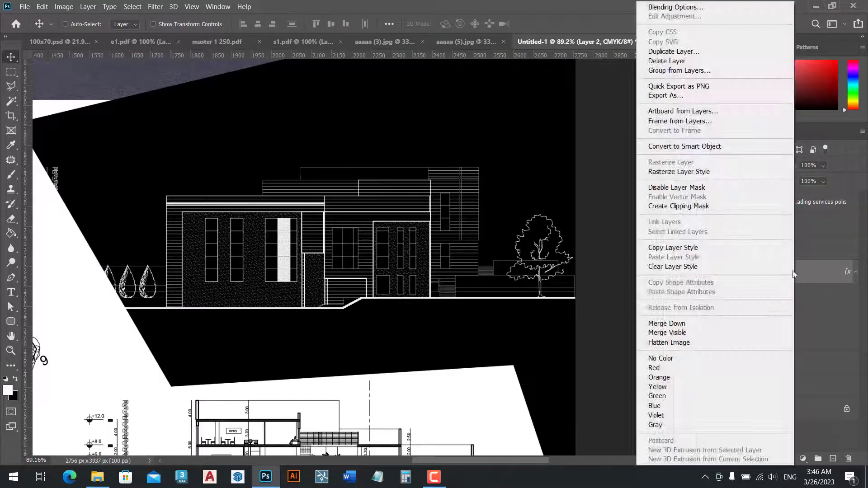
{"action": "left_click", "coordinate": [701, 53]}
{"action": "left_click", "coordinate": [527, 127]}
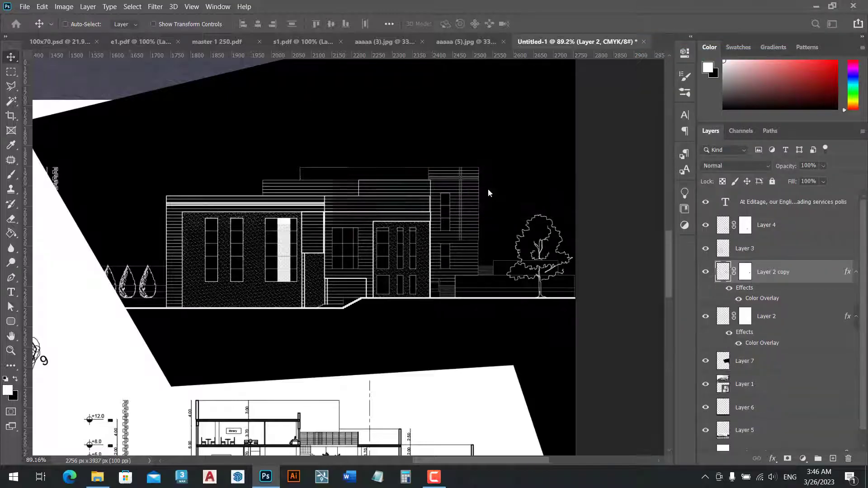
{"action": "scroll", "coordinate": [331, 251], "scroll_direction": "down", "scroll_amount": 2}
{"action": "scroll", "coordinate": [330, 251], "scroll_direction": "down", "scroll_amount": 2}
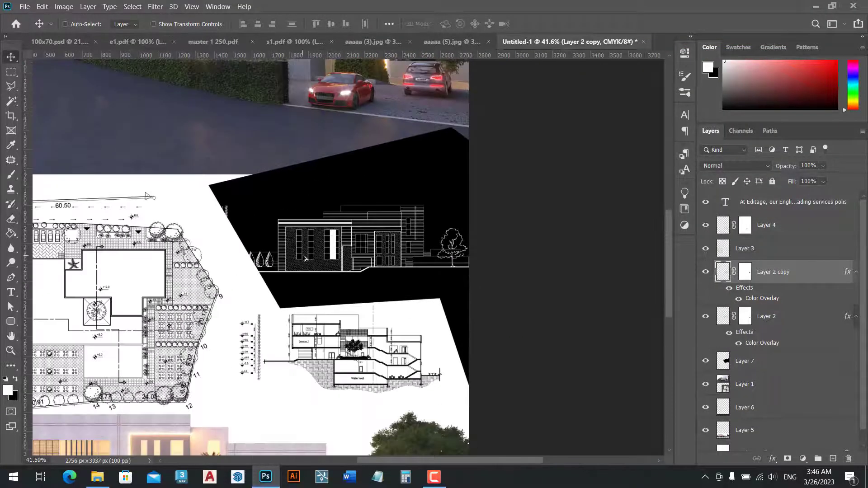
{"action": "scroll", "coordinate": [244, 221], "scroll_direction": "down", "scroll_amount": 1}
{"action": "scroll", "coordinate": [340, 254], "scroll_direction": "down", "scroll_amount": 1}
{"action": "scroll", "coordinate": [385, 248], "scroll_direction": "down", "scroll_amount": 2}
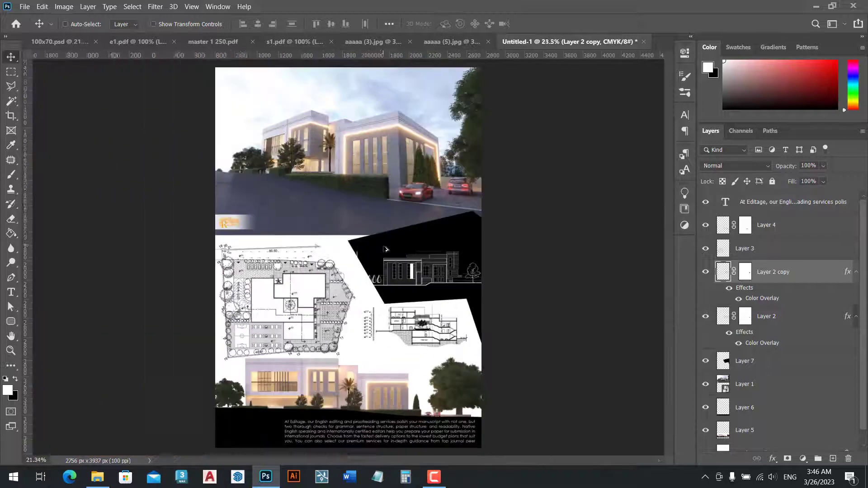
{"action": "scroll", "coordinate": [402, 251], "scroll_direction": "up", "scroll_amount": 1}
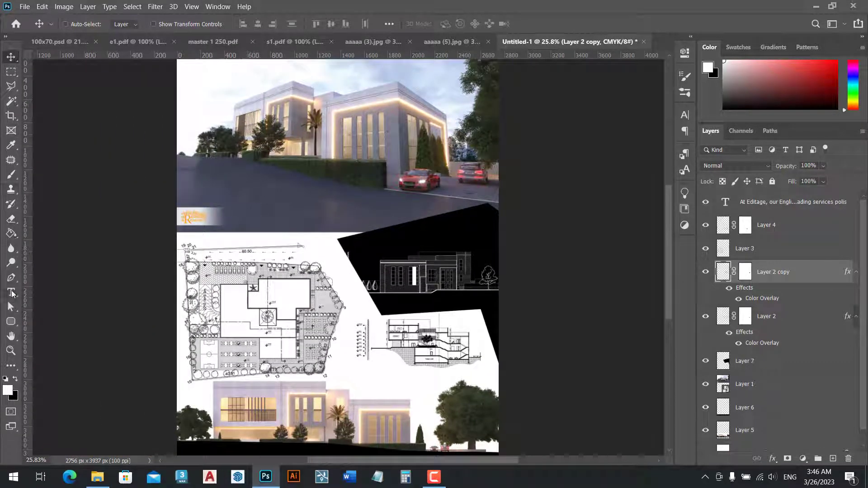
Create the MAIN ELEVATION title text and place it beneath the elevation drawing.
{"action": "left_click", "coordinate": [12, 293]}
{"action": "left_click", "coordinate": [366, 202]}
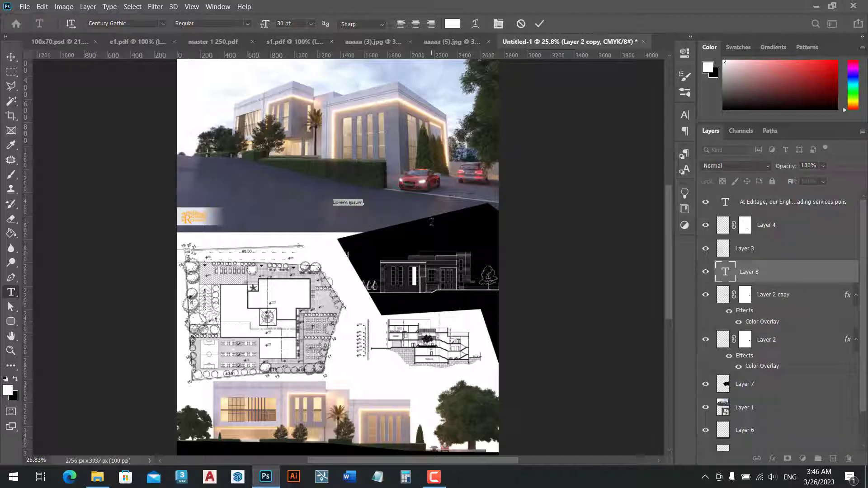
{"action": "key", "text": "BackSpace"}
{"action": "type", "text": "MAIN ELEVATION"}
{"action": "left_click", "coordinate": [11, 56]}
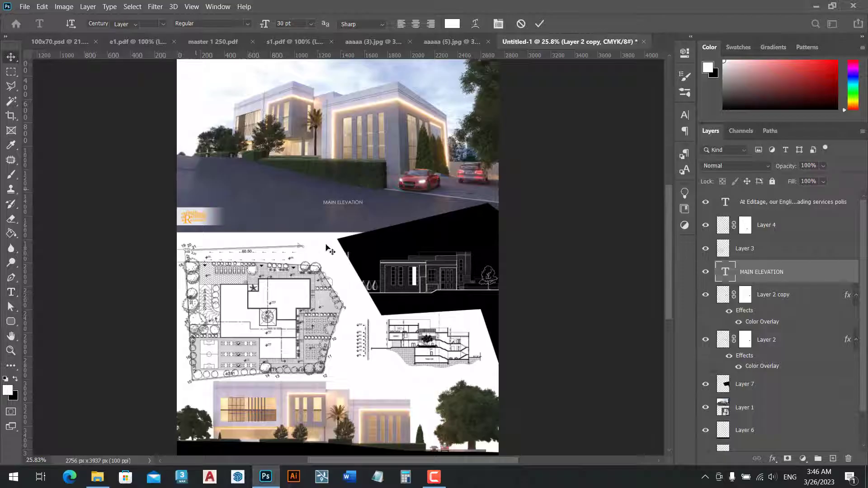
{"action": "mouse_move", "coordinate": [331, 261]}
{"action": "left_mouse_down"}
{"action": "mouse_move", "coordinate": [415, 346]}
{"action": "mouse_move", "coordinate": [410, 312]}
{"action": "left_mouse_up"}
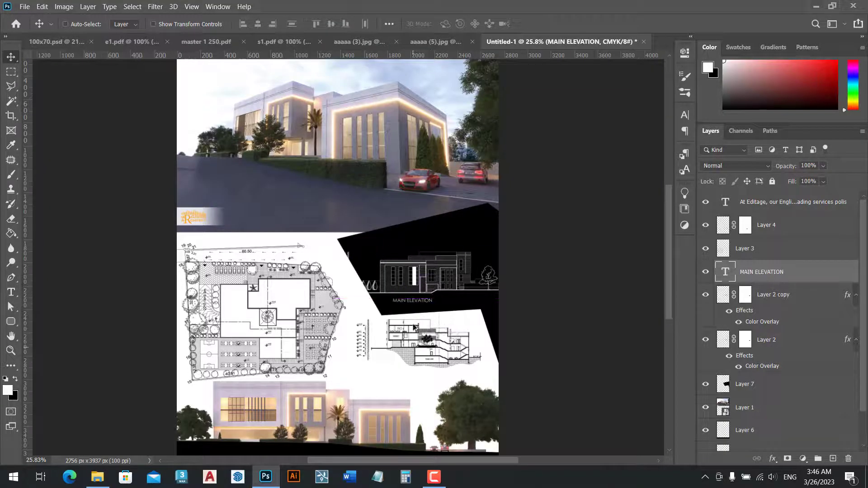
{"action": "scroll", "coordinate": [407, 312], "scroll_direction": "up", "scroll_amount": 3, "text": "alt"}
Scale the MAIN ELEVATION title up to about 116% and make a duplicate of it.
{"action": "key", "text": "ctrl+t"}
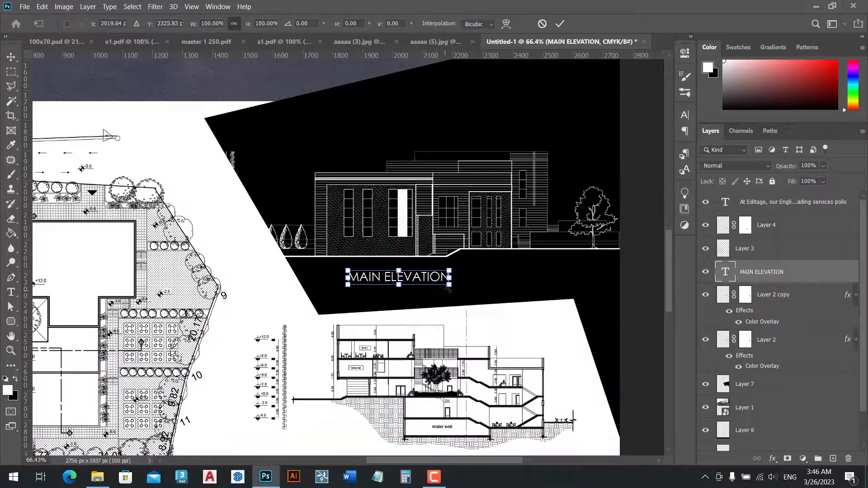
{"action": "left_click_drag", "start_coordinate": [453, 287], "coordinate": [477, 306]}
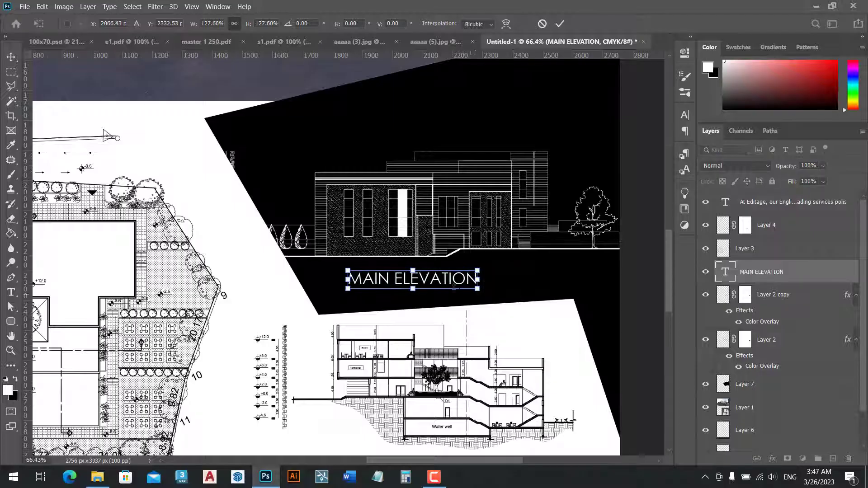
{"action": "key", "text": "Return"}
{"action": "scroll", "coordinate": [443, 262], "scroll_direction": "down", "scroll_amount": 3, "text": "alt"}
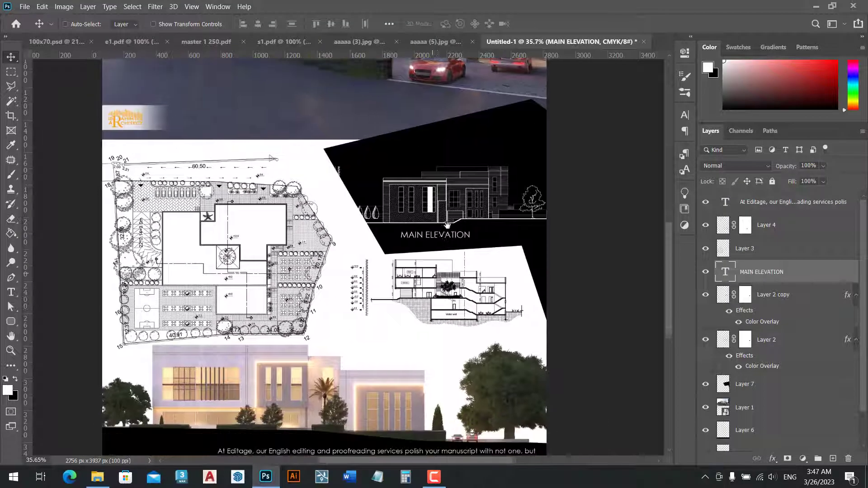
{"action": "scroll", "coordinate": [453, 226], "scroll_direction": "down", "scroll_amount": 1}
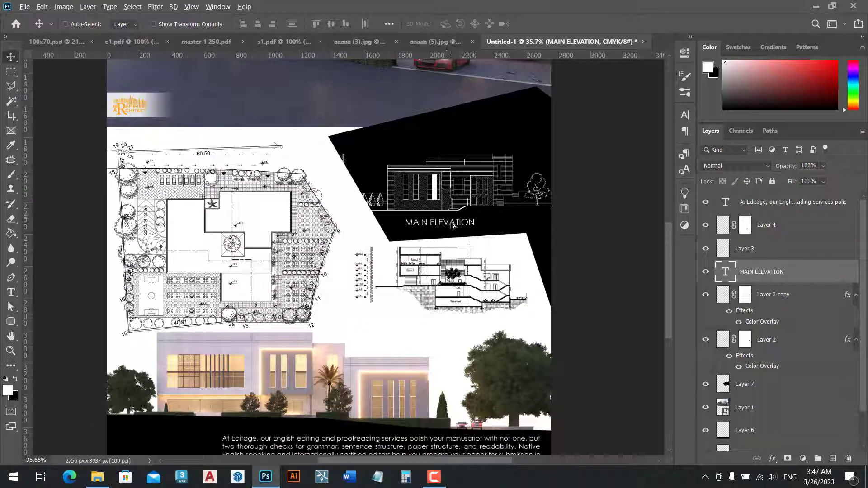
{"action": "mouse_move", "coordinate": [453, 225]}
{"action": "left_mouse_down"}
{"action": "mouse_move", "coordinate": [402, 320]}
{"action": "mouse_move", "coordinate": [453, 225]}
{"action": "left_mouse_up"}
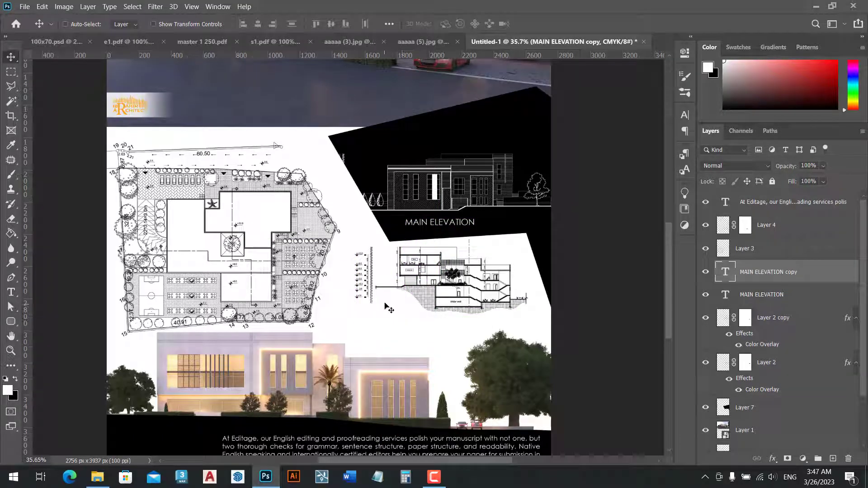
Change the copied title to black (#000000) 'Section A-A' and place it under the section drawing.
{"action": "double_click", "coordinate": [725, 273]}
{"action": "left_click", "coordinate": [452, 24]}
{"action": "left_click", "coordinate": [498, 298]}
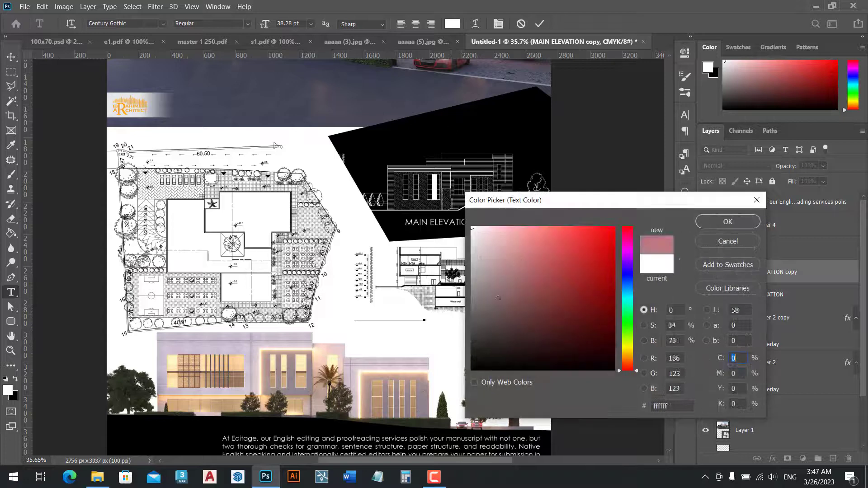
{"action": "left_click_drag", "start_coordinate": [498, 299], "coordinate": [472, 369]}
{"action": "left_click", "coordinate": [739, 226]}
{"action": "type", "text": "Sect"}
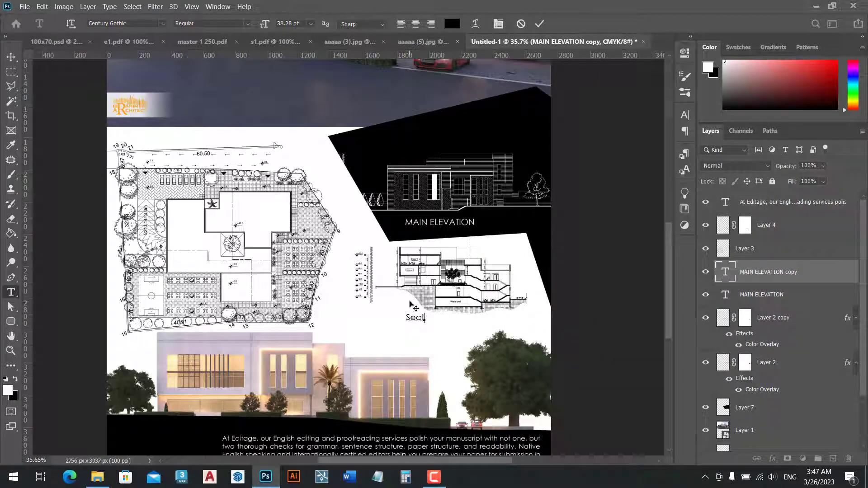
{"action": "type", "text": "ion A-A"}
{"action": "left_click", "coordinate": [11, 57]}
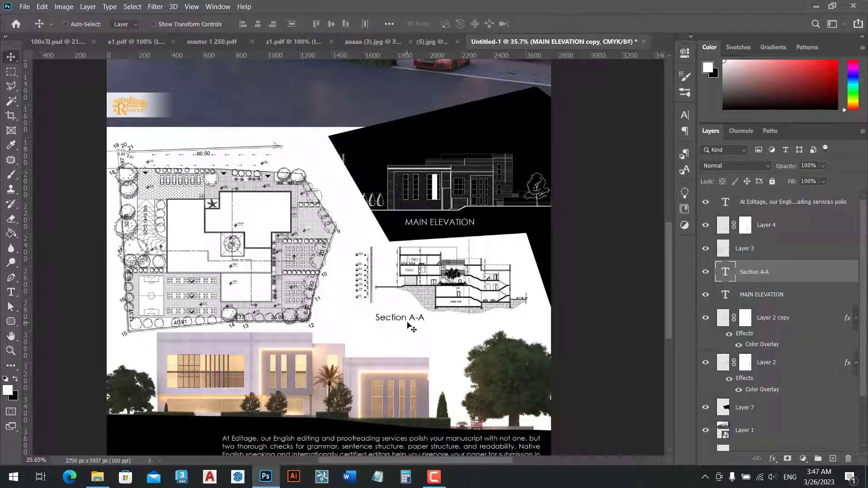
{"action": "left_click_drag", "start_coordinate": [409, 325], "coordinate": [172, 148]}
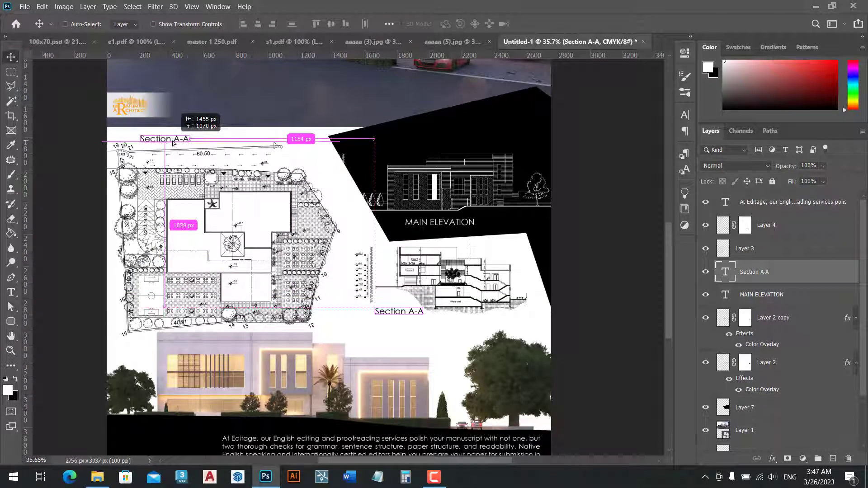
Retype the other copy as 'MASTER PLAN' above the site plan.
{"action": "double_click", "coordinate": [724, 273]}
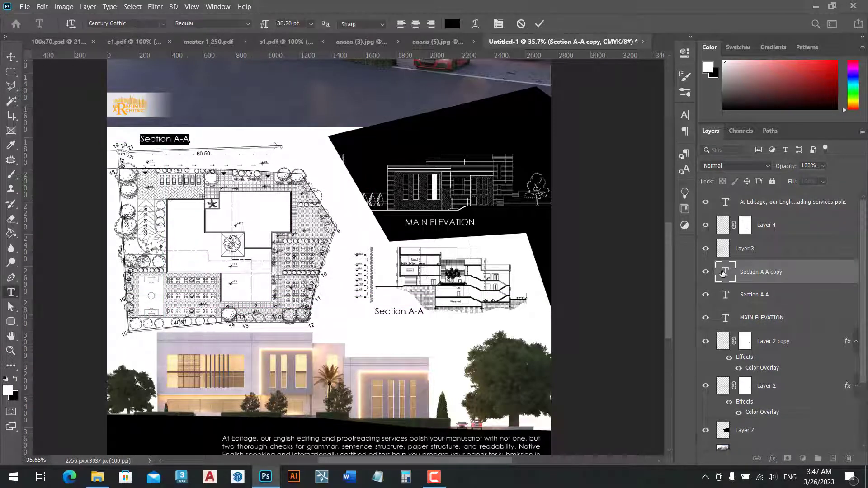
{"action": "type", "text": "MASTE"}
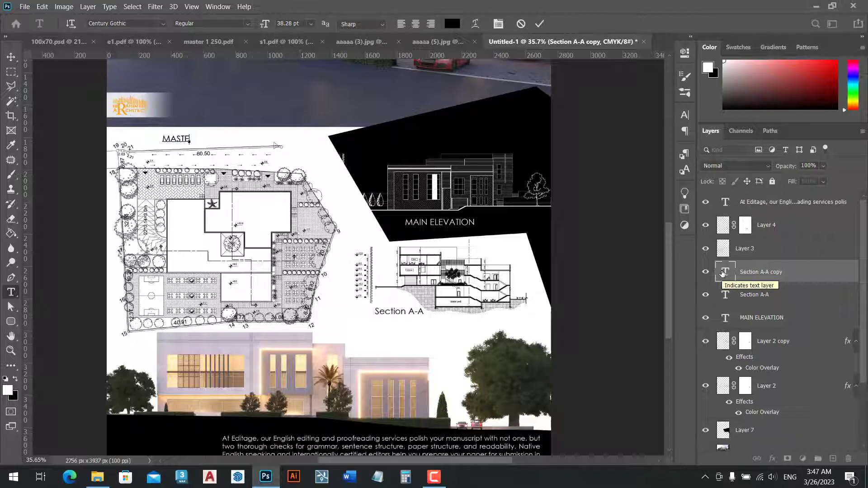
{"action": "type", "text": "R PLAN"}
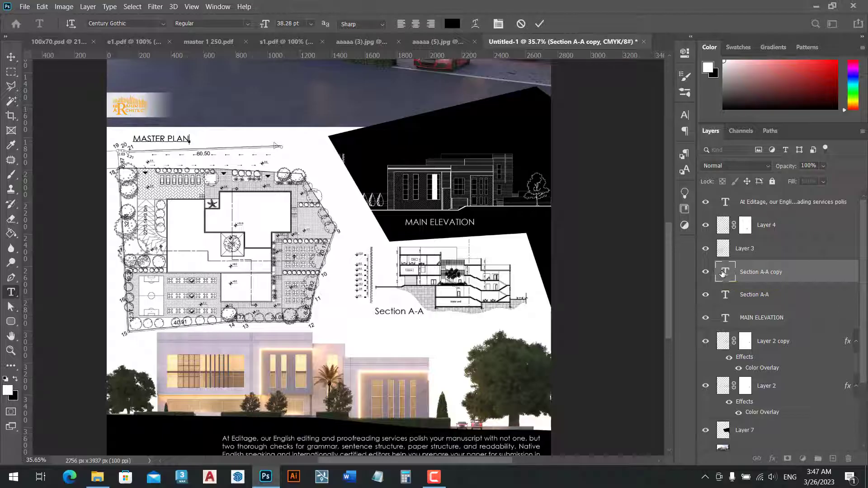
{"action": "left_click", "coordinate": [11, 57]}
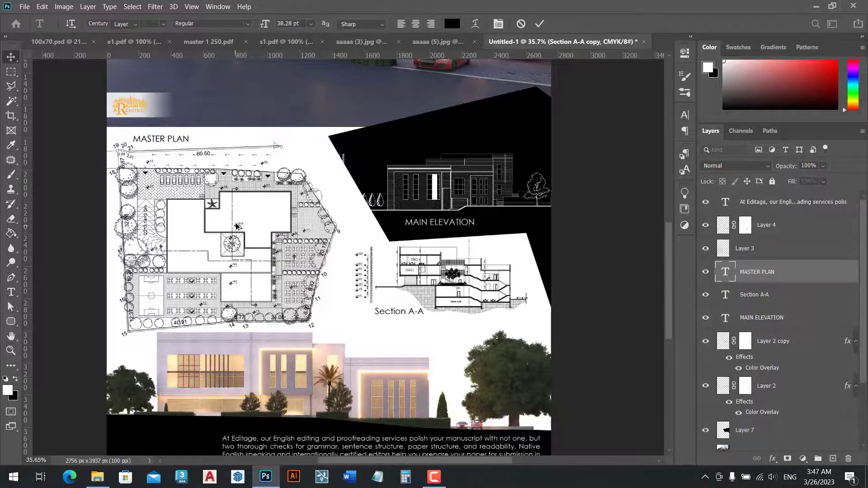
{"action": "scroll", "coordinate": [239, 226], "scroll_direction": "down", "scroll_amount": 1}
{"action": "scroll", "coordinate": [271, 233], "scroll_direction": "down", "scroll_amount": 1}
{"action": "scroll", "coordinate": [294, 238], "scroll_direction": "down", "scroll_amount": 2}
Delete the Layer 2 copy backdrop and hide Layer 2's colour overlay effect.
{"action": "scroll", "coordinate": [312, 240], "scroll_direction": "up", "scroll_amount": 2}
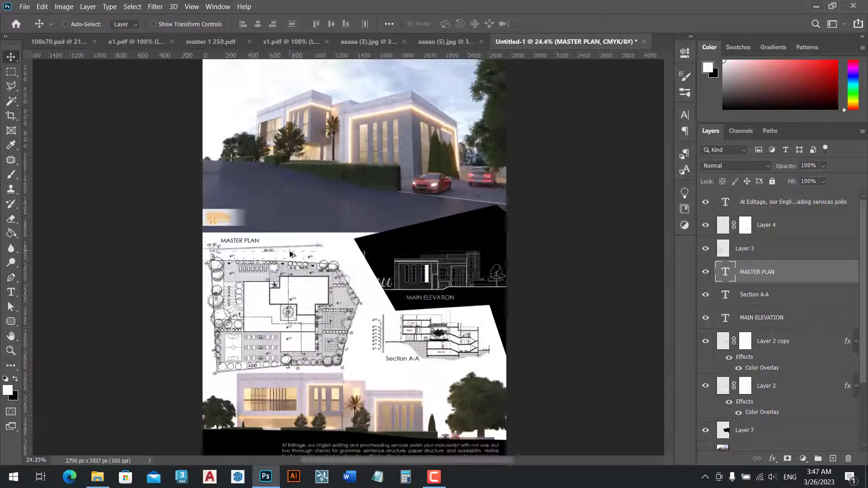
{"action": "scroll", "coordinate": [315, 243], "scroll_direction": "down", "scroll_amount": 1}
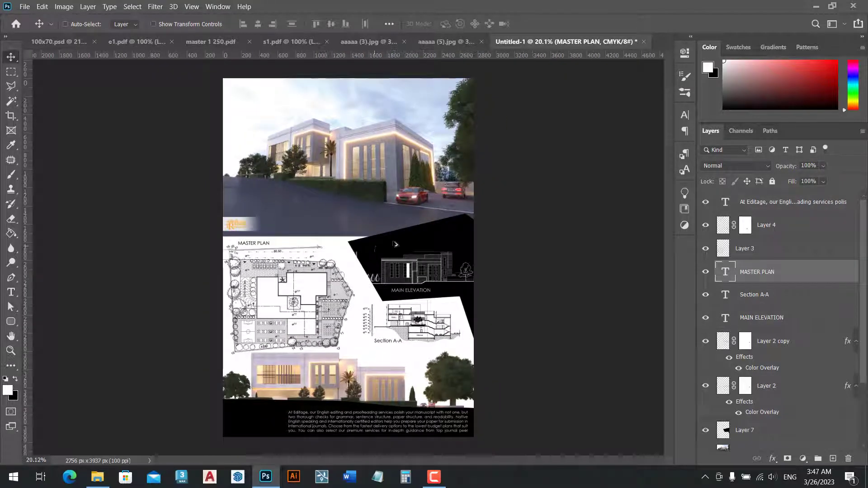
{"action": "right_click", "coordinate": [449, 232]}
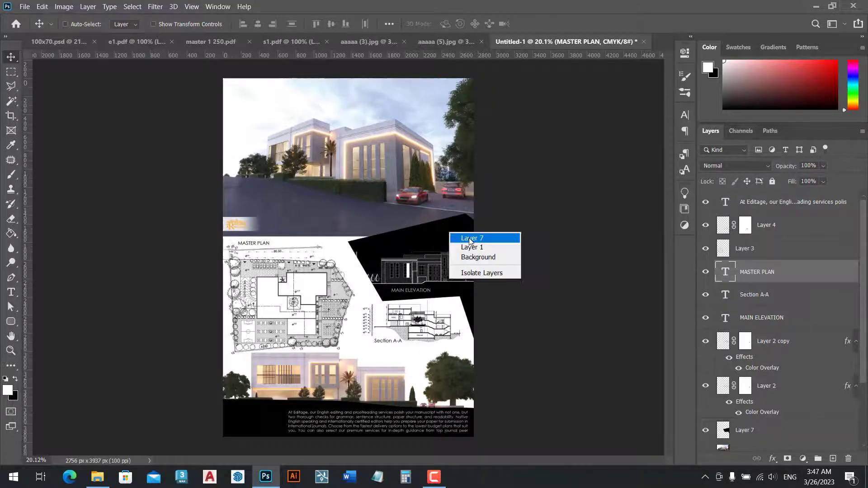
{"action": "left_click", "coordinate": [472, 247]}
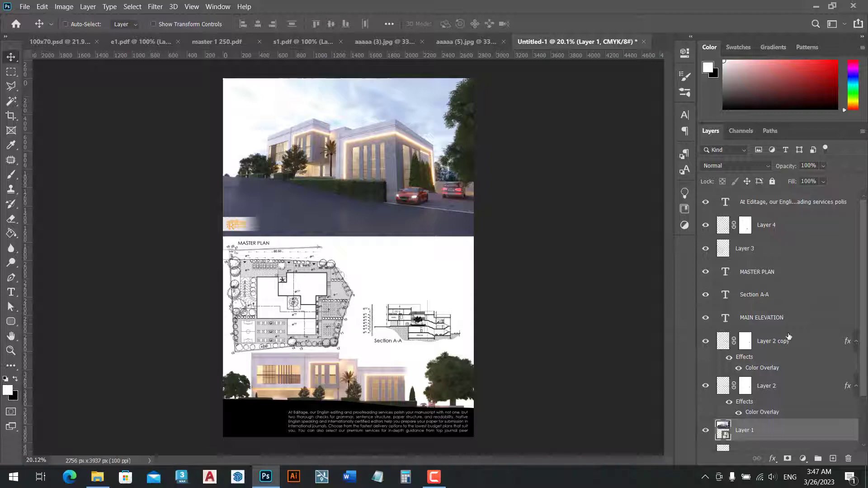
{"action": "scroll", "coordinate": [789, 336], "scroll_direction": "down", "scroll_amount": 3}
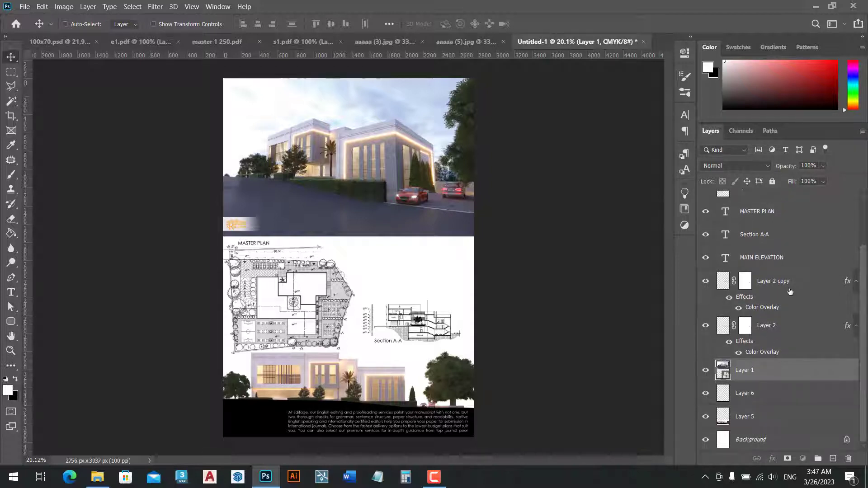
{"action": "left_click", "coordinate": [790, 292]}
{"action": "key", "text": "Delete"}
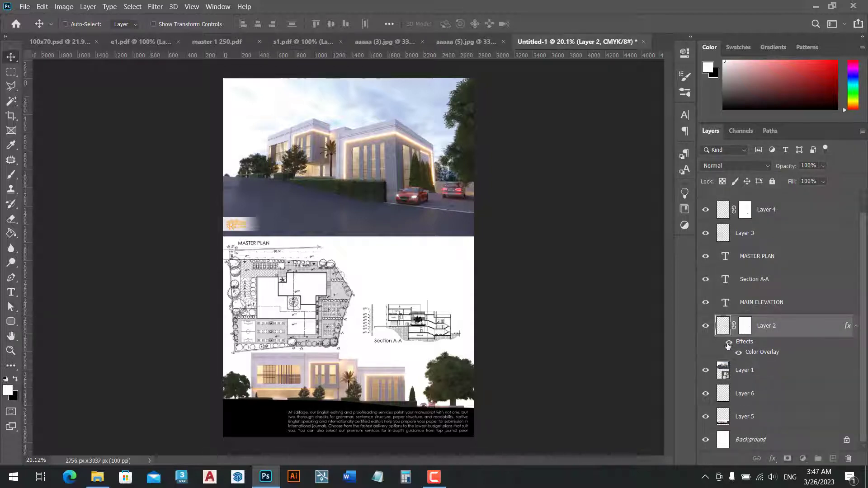
{"action": "left_click", "coordinate": [729, 342]}
Shift the elevation drawing (Layer 2) about 33 px into alignment under its title.
{"action": "scroll", "coordinate": [354, 284], "scroll_direction": "up", "scroll_amount": 2}
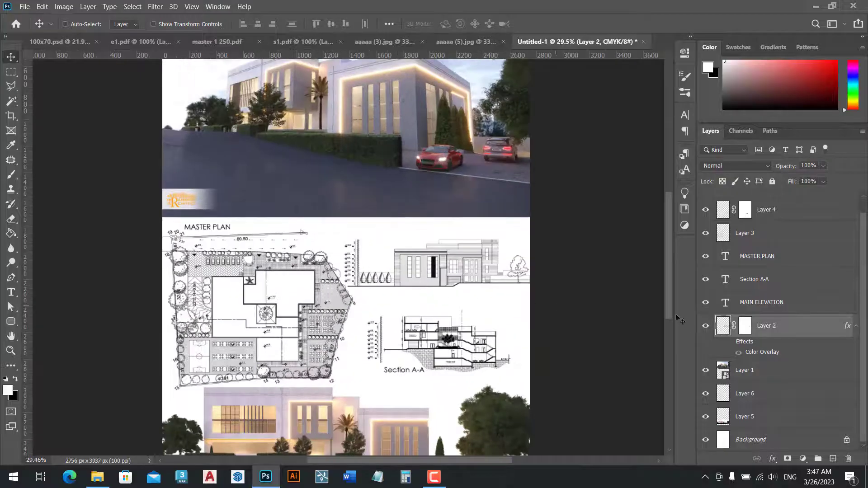
{"action": "left_click_drag", "start_coordinate": [425, 283], "coordinate": [423, 297]}
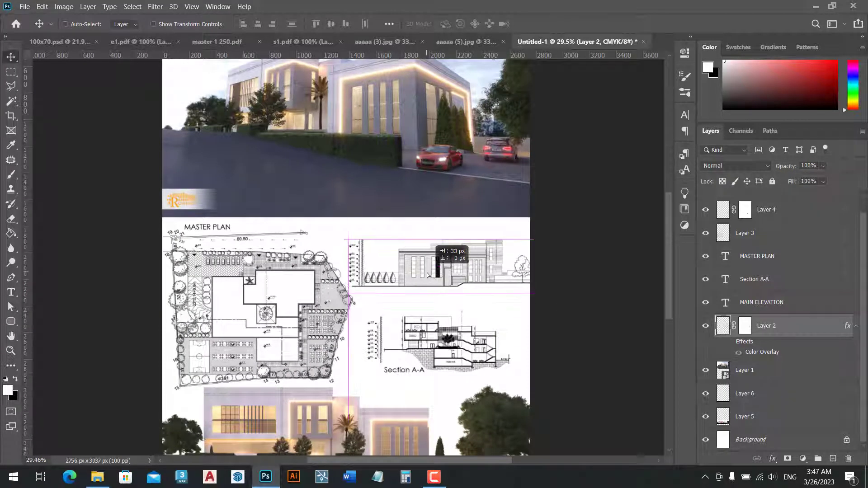
{"action": "right_click", "coordinate": [423, 294]}
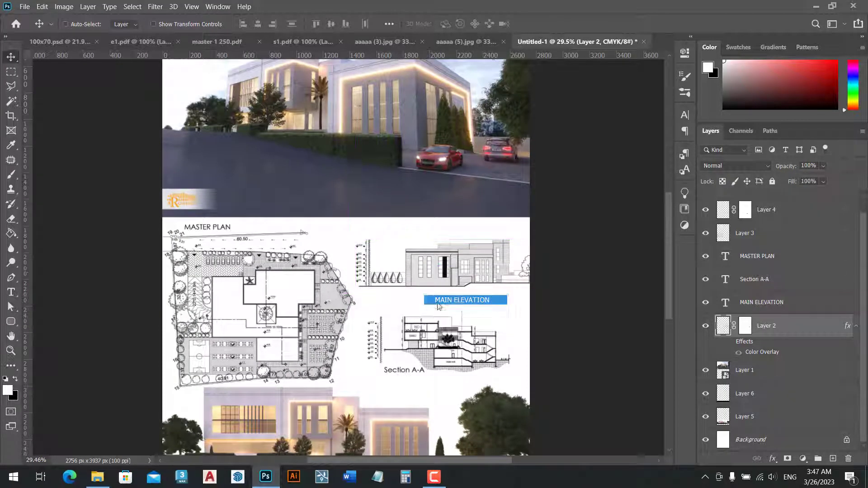
{"action": "left_click", "coordinate": [452, 300]}
Make the MAIN ELEVATION title text black and fit the whole poster in view.
{"action": "double_click", "coordinate": [726, 303]}
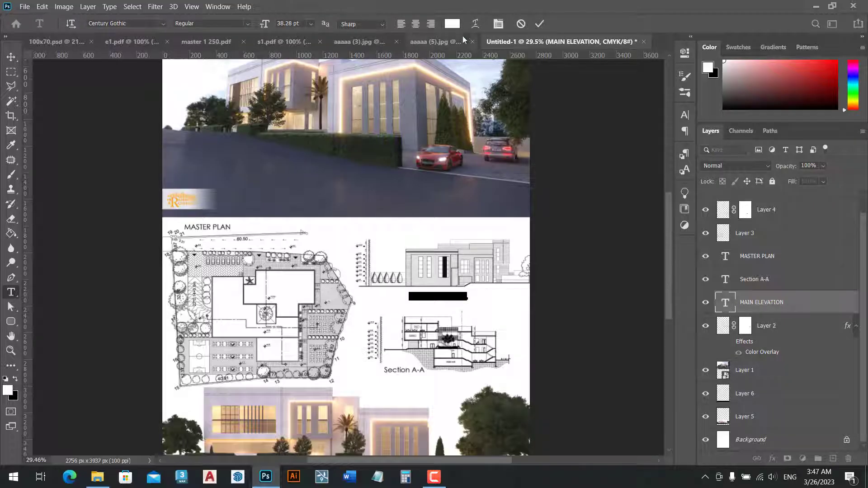
{"action": "left_click", "coordinate": [452, 24]}
{"action": "left_click", "coordinate": [472, 369]}
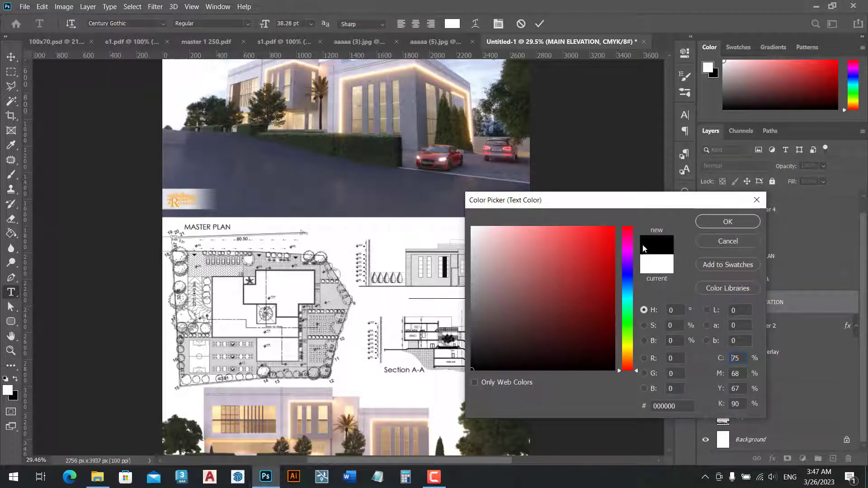
{"action": "left_click", "coordinate": [719, 224]}
{"action": "left_click", "coordinate": [11, 58]}
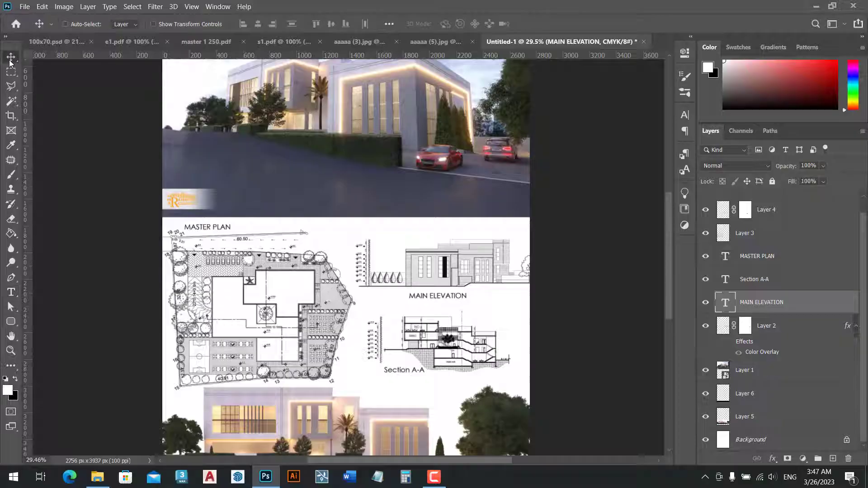
{"action": "key", "text": "ctrl+0"}
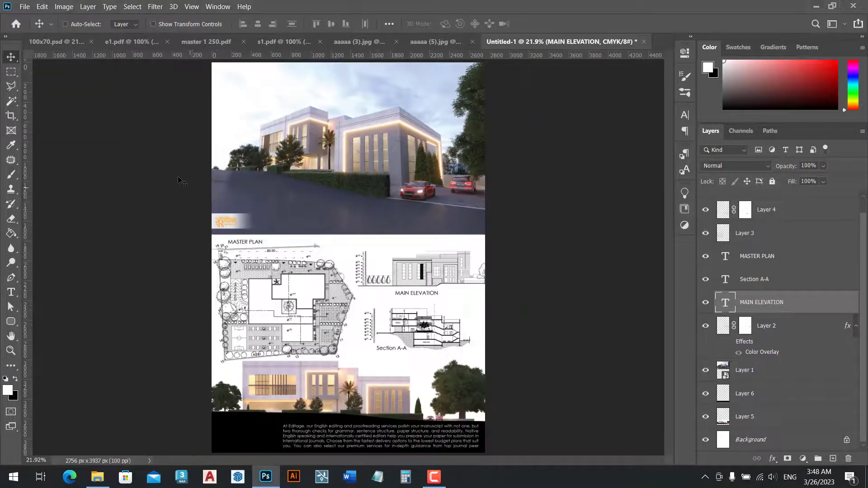